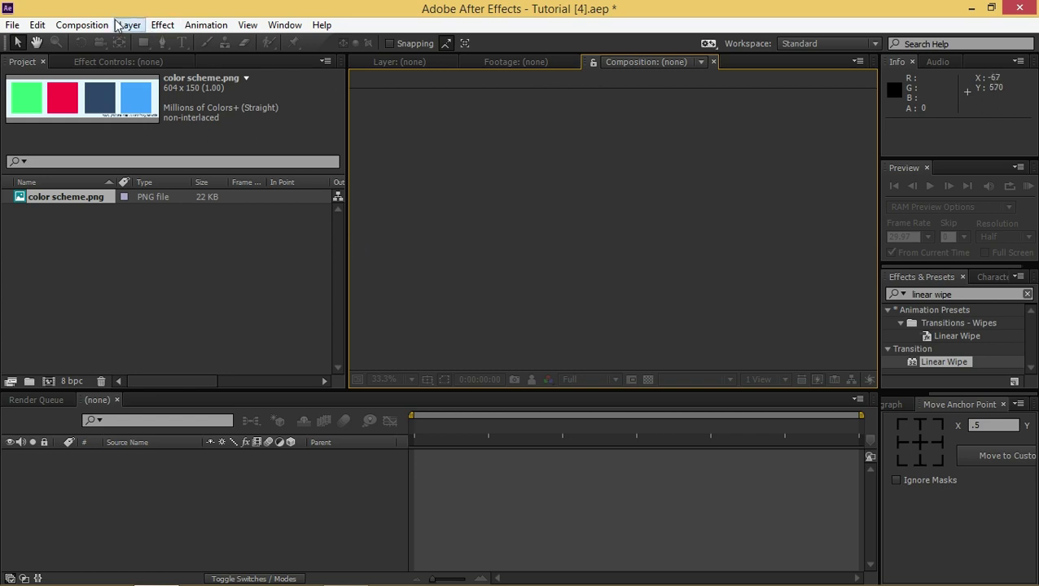
# - Create a 2-second, 1920×1080, 29.97 fps composition named 'transition'
pyautogui.click(81, 25)
pyautogui.click(105, 48)
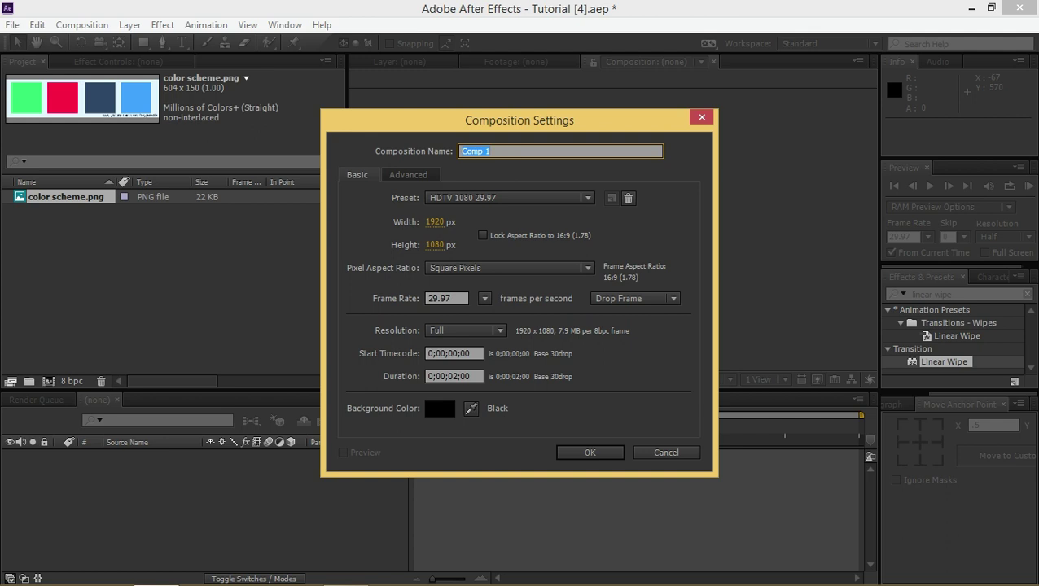
pyautogui.write('transition')
pyautogui.press('Return')
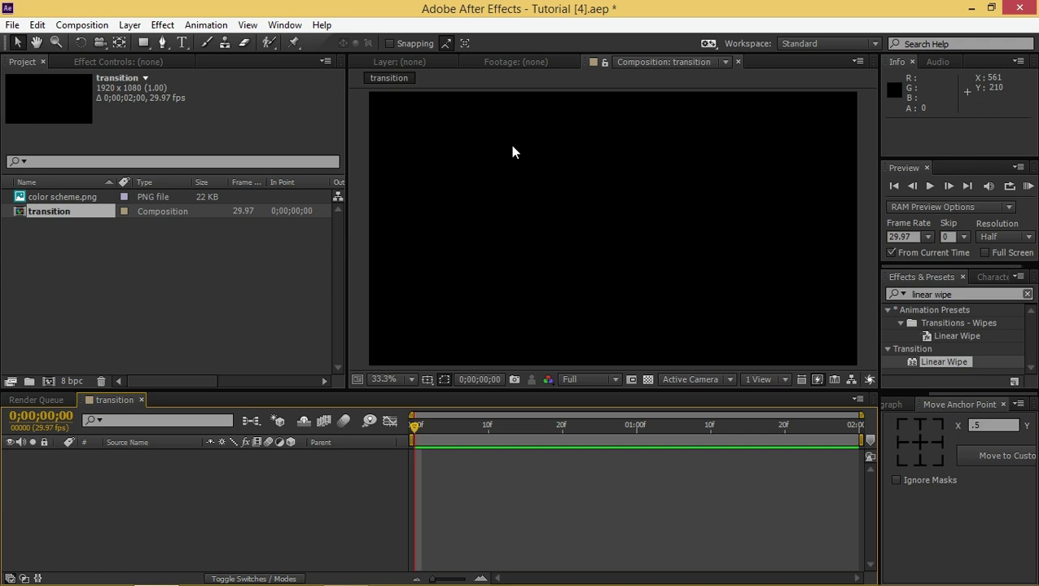
# - Add color scheme.png to the composition, scale it to about 134% and move it to the bottom-left
pyautogui.click(87, 200)
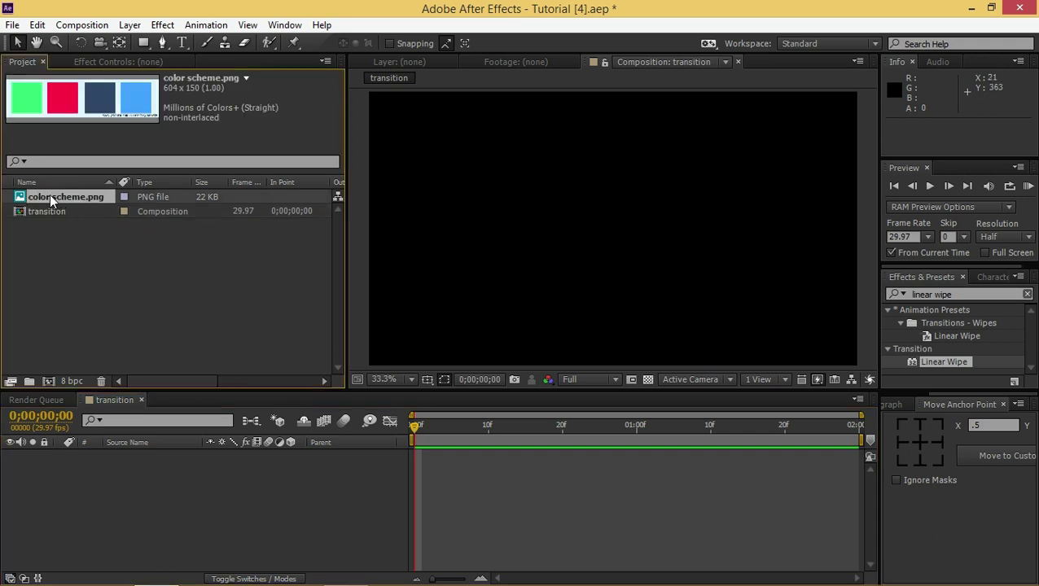
pyautogui.moveTo(50, 194); pyautogui.dragTo(534, 259)
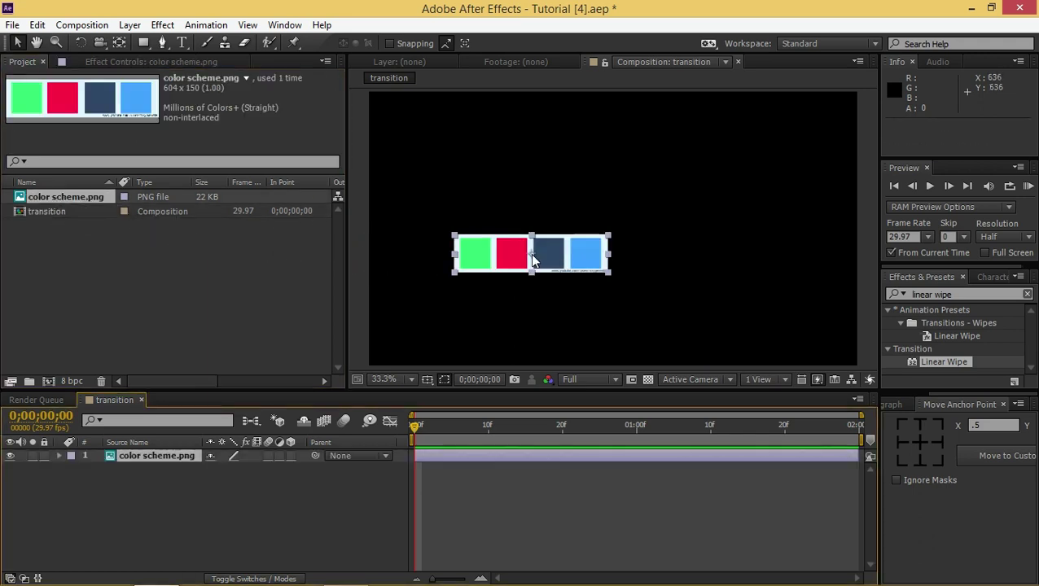
pyautogui.moveTo(610, 235); pyautogui.dragTo(663, 199)
pyautogui.moveTo(571, 266); pyautogui.dragTo(547, 327)
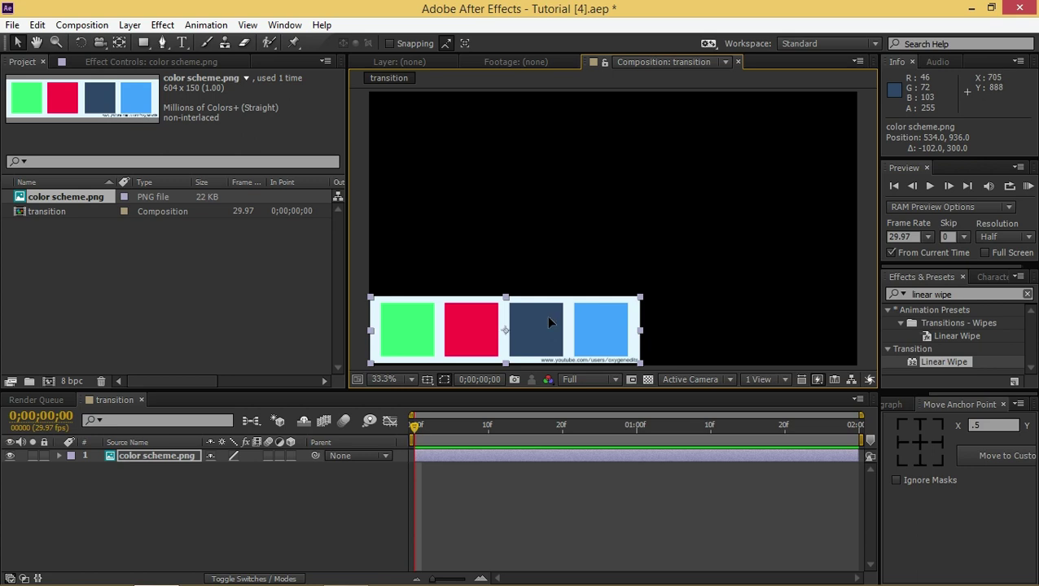
pyautogui.moveTo(547, 316); pyautogui.dragTo(544, 319)
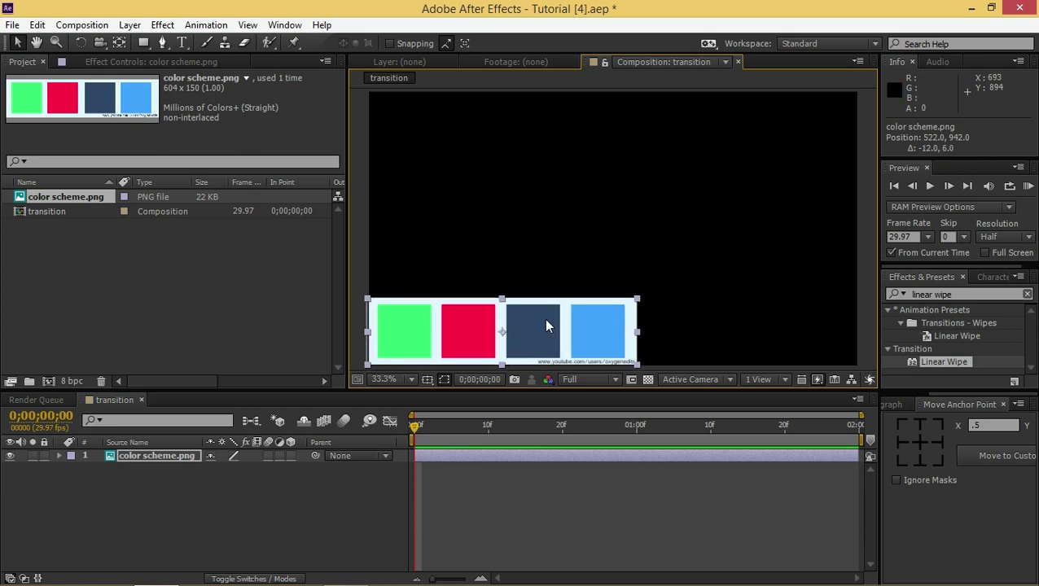
pyautogui.click(129, 24)
# - Create a solid in the swatch's green, move color scheme.png above it and hide the swatch
pyautogui.moveTo(293, 30)
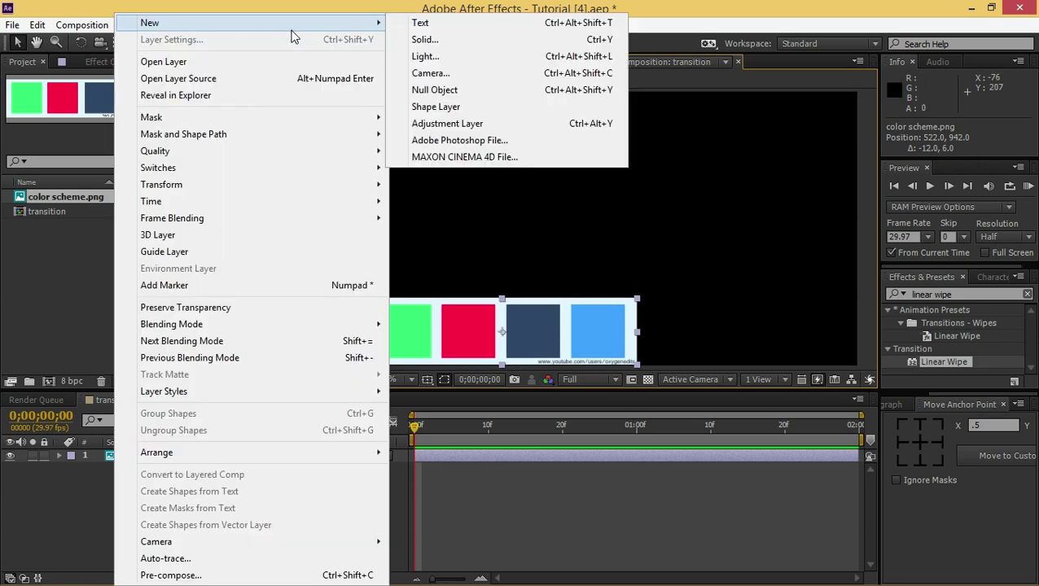
pyautogui.click(453, 39)
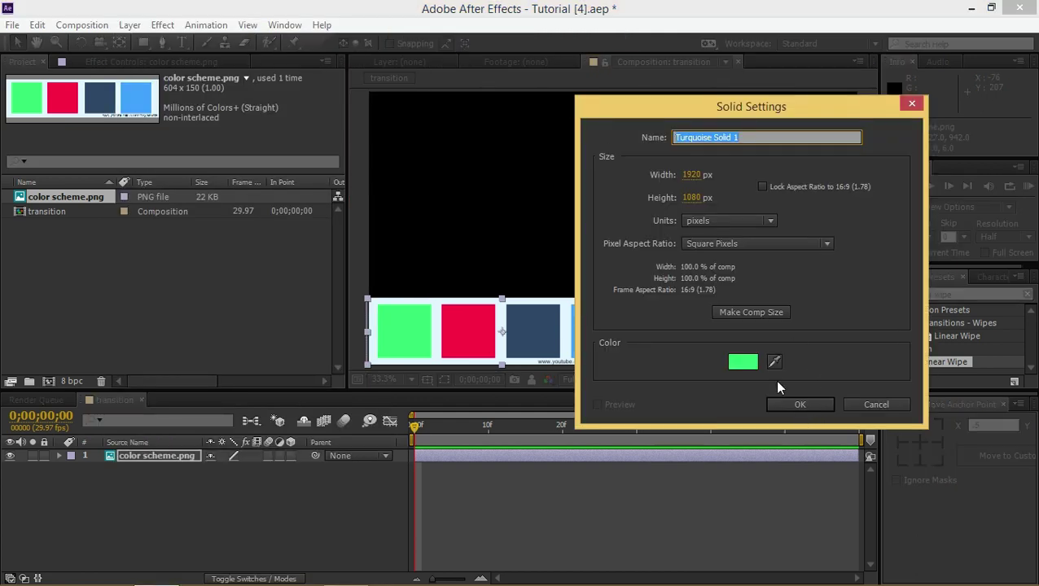
pyautogui.click(773, 364)
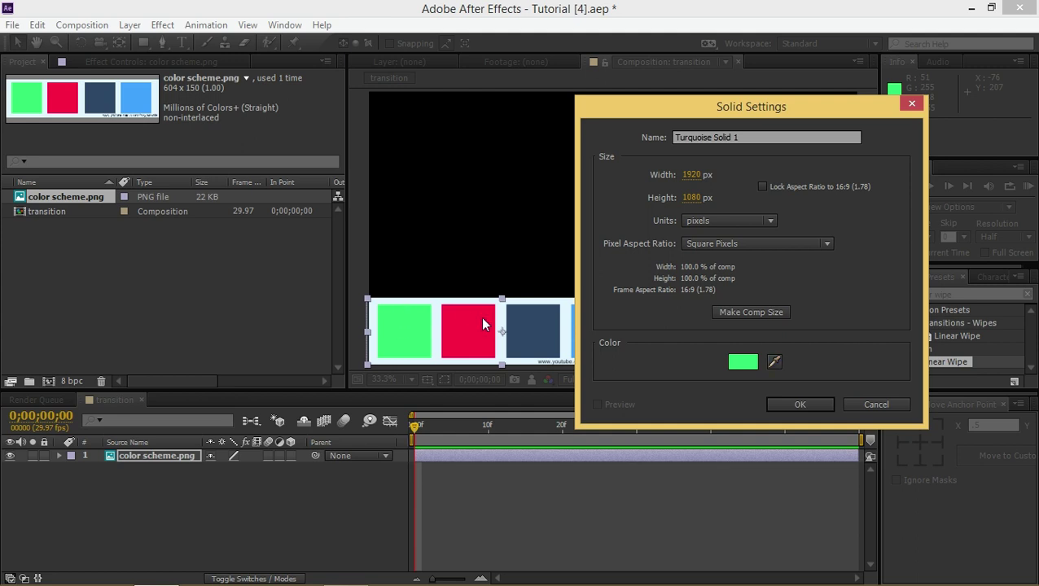
pyautogui.click(816, 405)
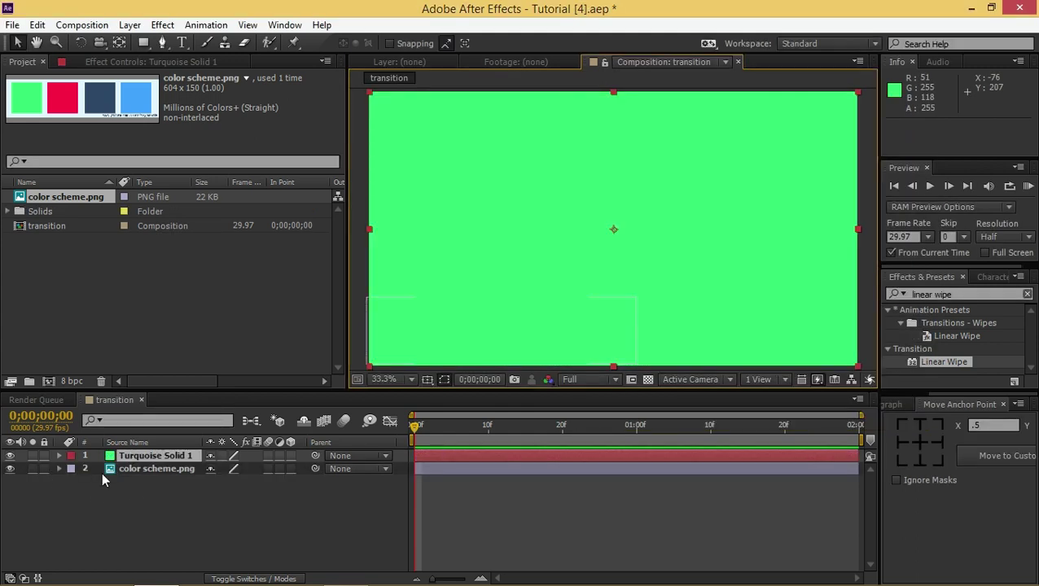
pyautogui.moveTo(121, 473); pyautogui.dragTo(121, 458)
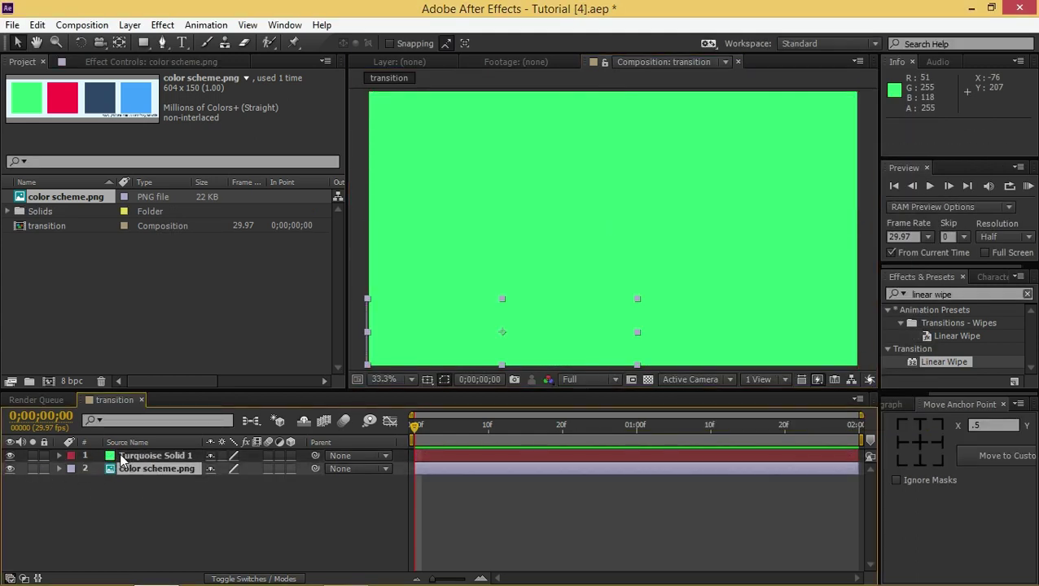
pyautogui.click(11, 456)
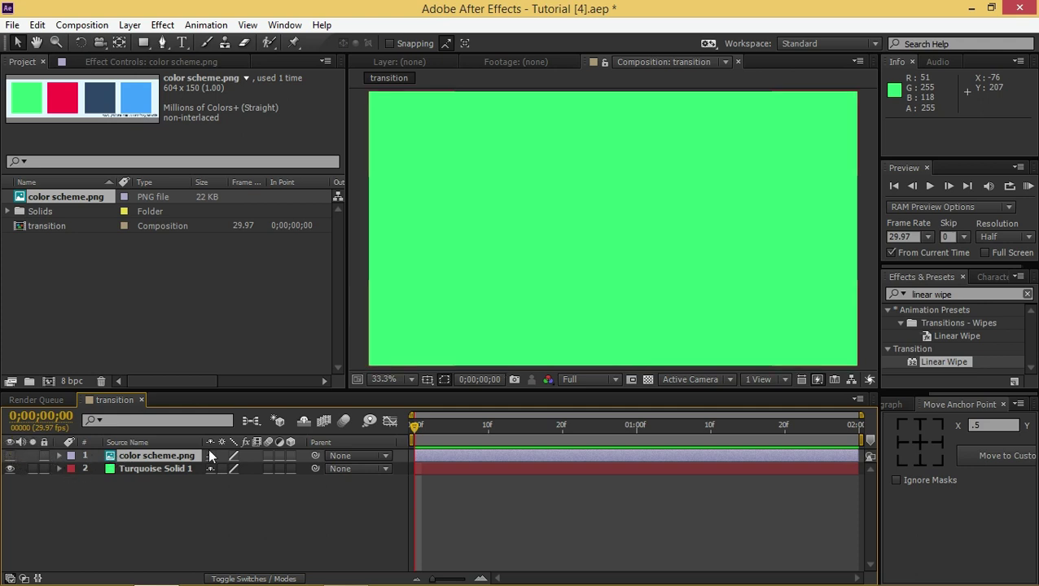
# - Apply Linear Wipe from the Transition effects to Turquoise Solid 1
pyautogui.click(1027, 294)
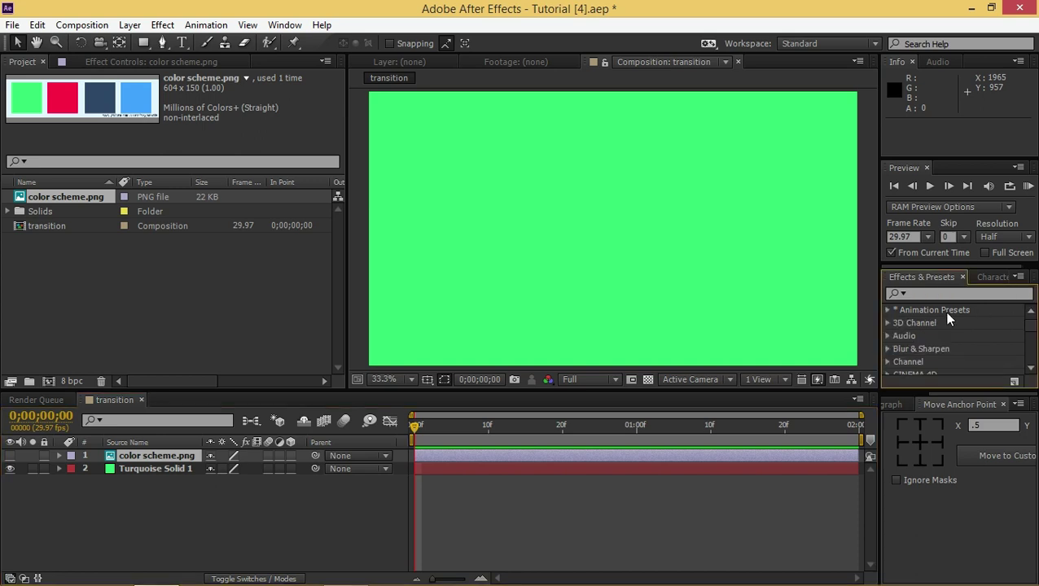
pyautogui.scroll(-5, 1023, 342)
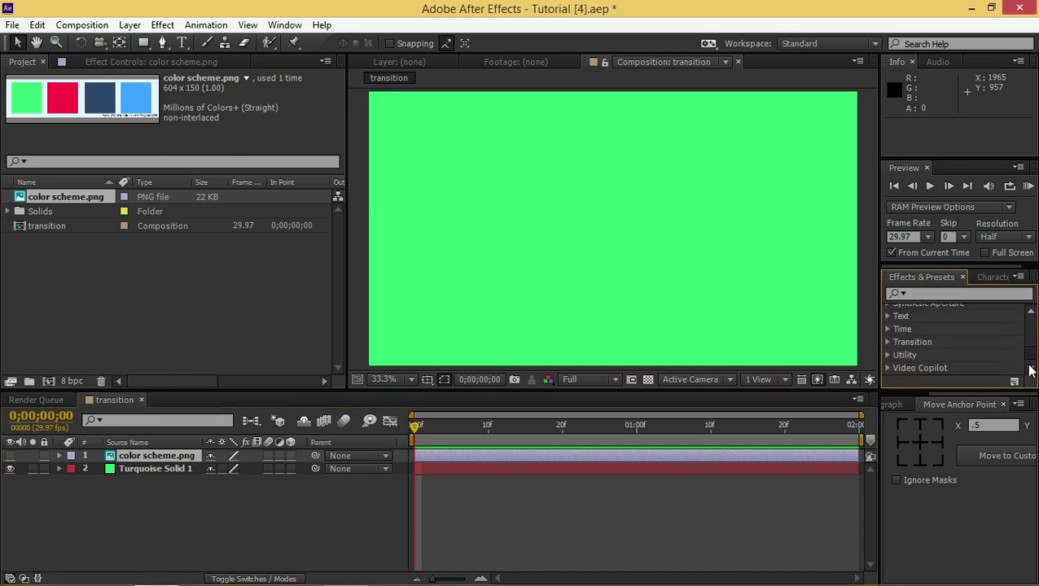
pyautogui.click(887, 342)
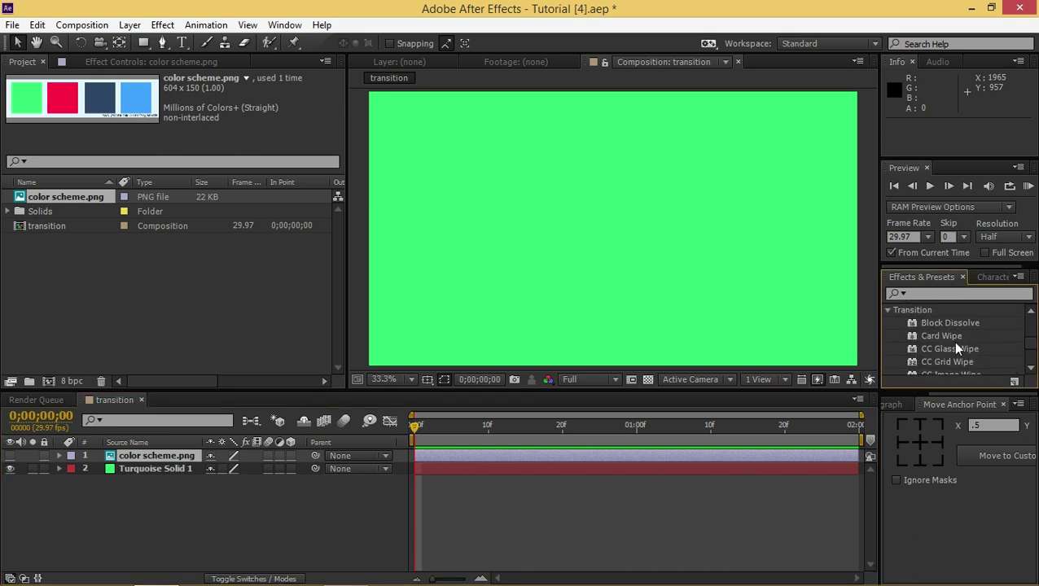
pyautogui.scroll(-5, 958, 346)
pyautogui.moveTo(949, 367); pyautogui.dragTo(150, 473)
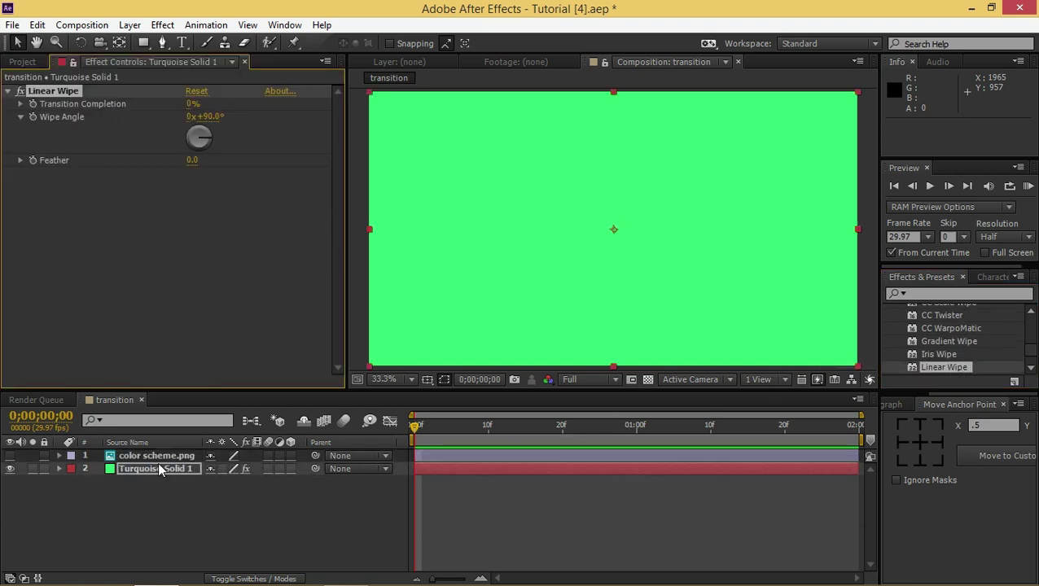
# - Set Linear Wipe's Wipe Angle to 180° and Transition Completion to 100%
pyautogui.click(215, 117)
pyautogui.write('180')
pyautogui.press('Return')
pyautogui.click(189, 105)
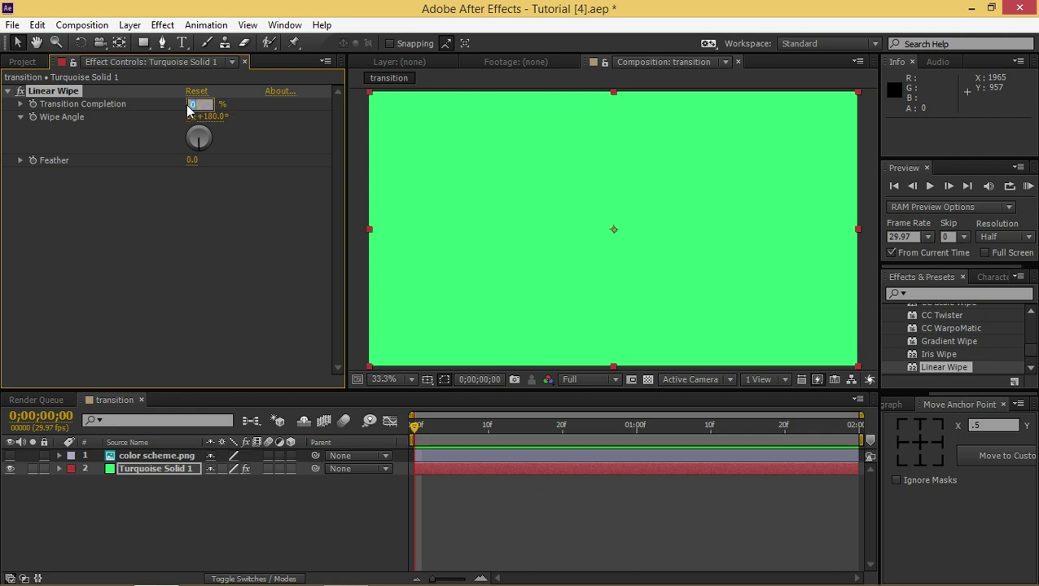
pyautogui.write('100')
pyautogui.press('Return')
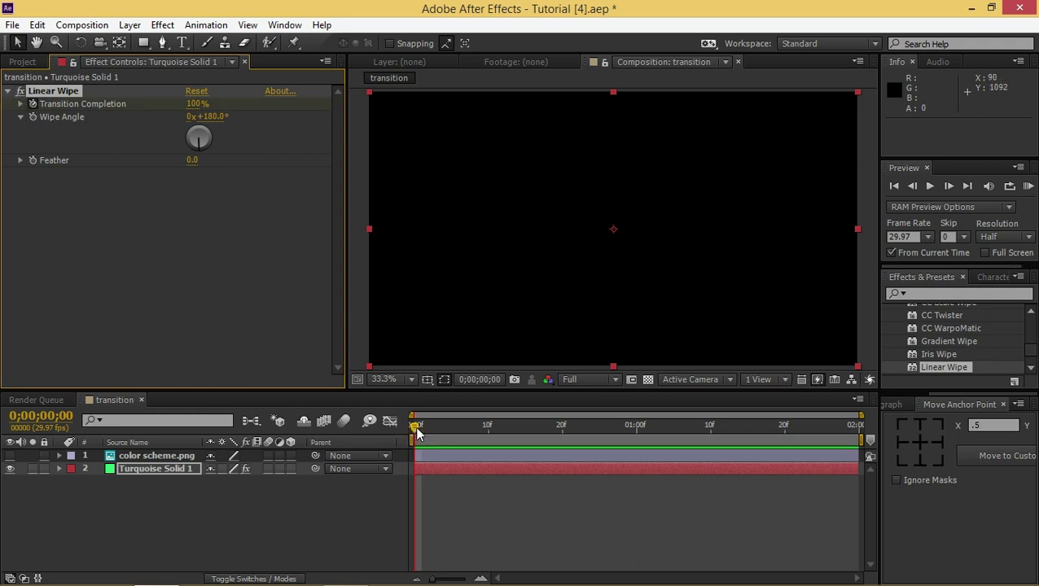
# - Keyframe Transition Completion down to 0% around frame 13-15 and briefly preview the wipe
pyautogui.moveTo(417, 429); pyautogui.dragTo(516, 440)
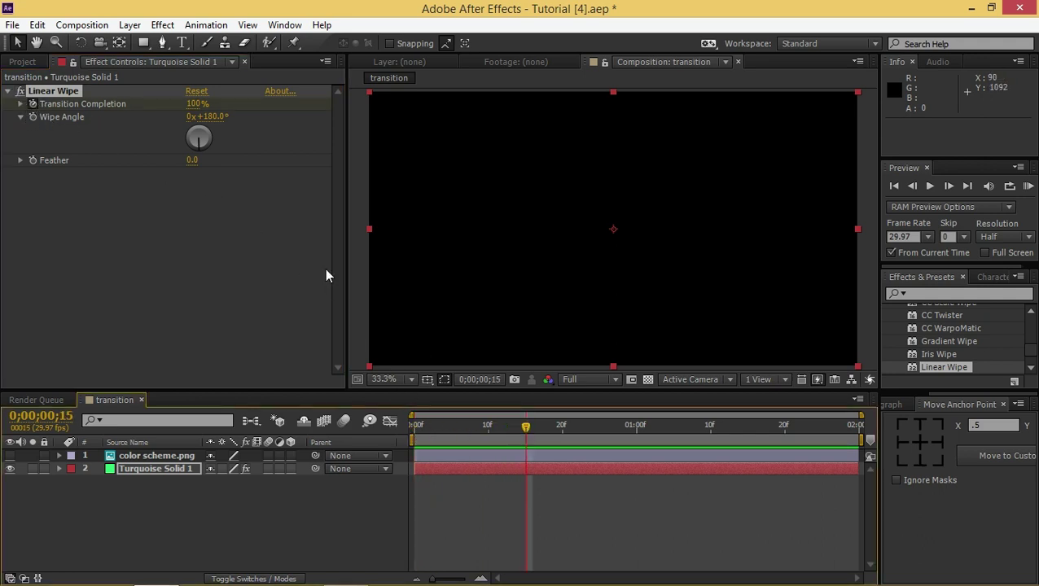
pyautogui.moveTo(194, 104); pyautogui.dragTo(7, 115)
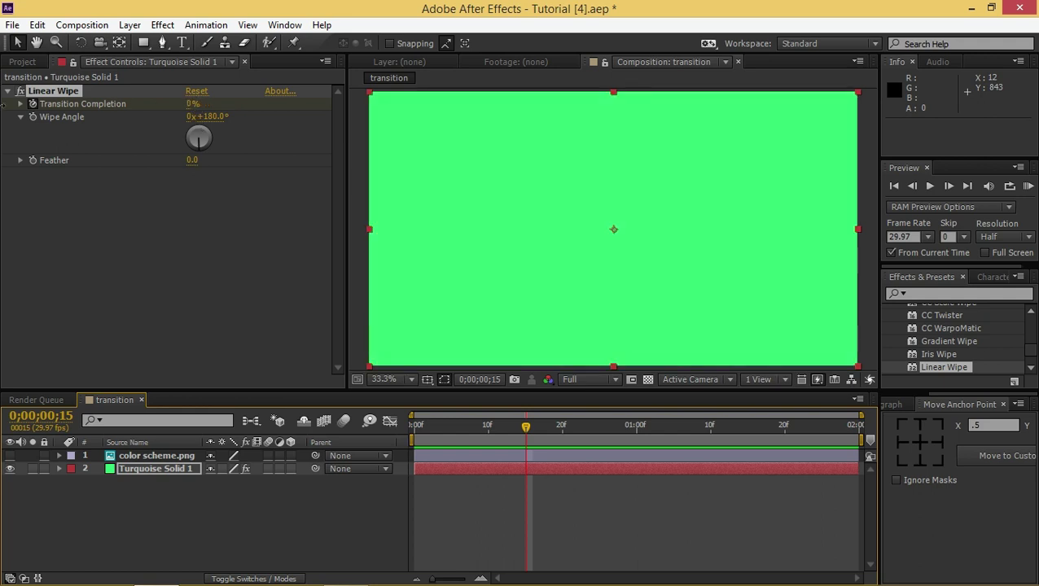
pyautogui.click(59, 469)
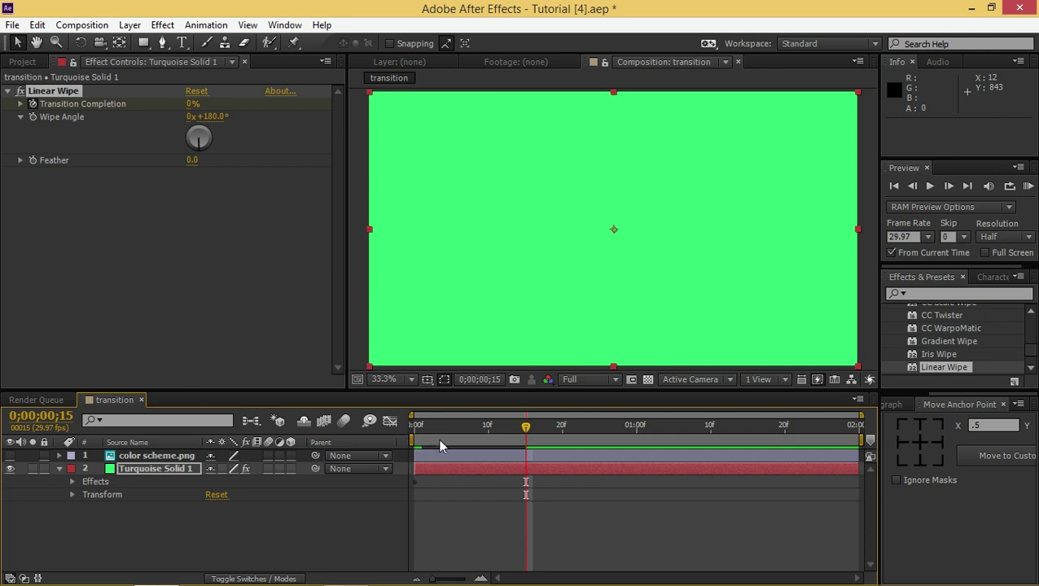
pyautogui.press('Home')
pyautogui.click(1029, 186)
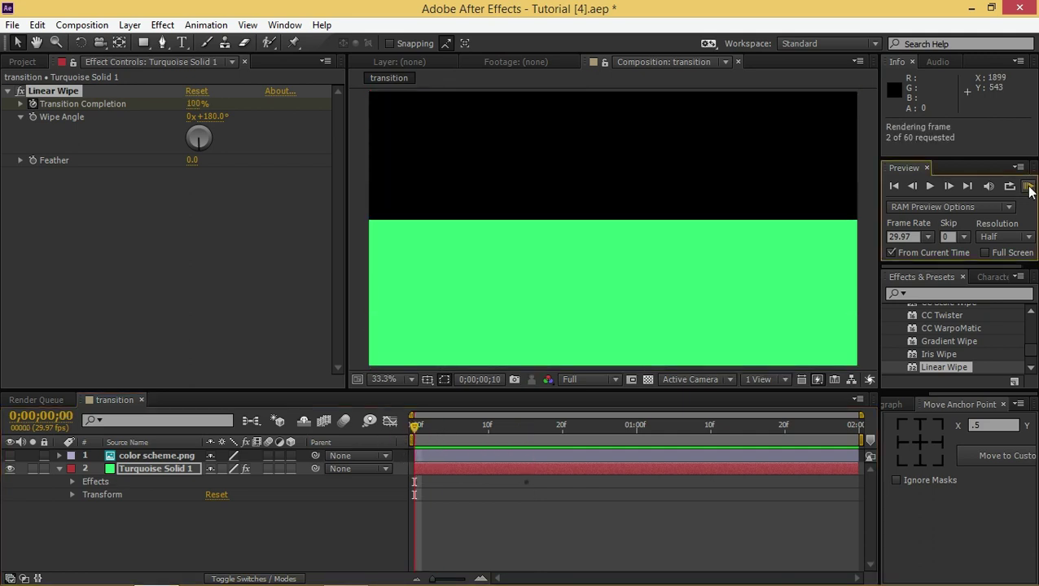
pyautogui.click(1029, 187)
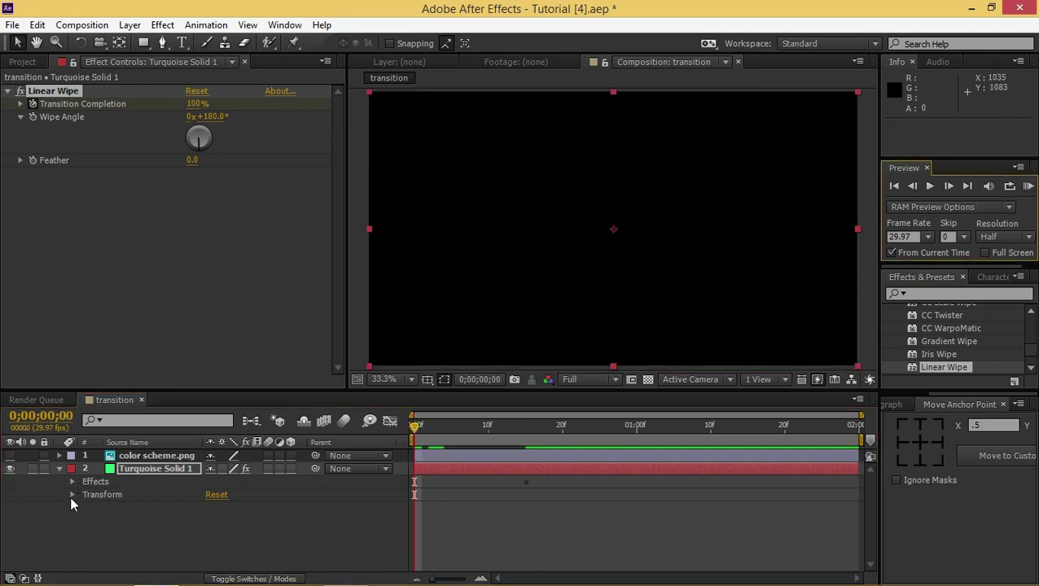
# - Select both Transition Completion keyframes and apply Easy Ease with F9
pyautogui.click(73, 481)
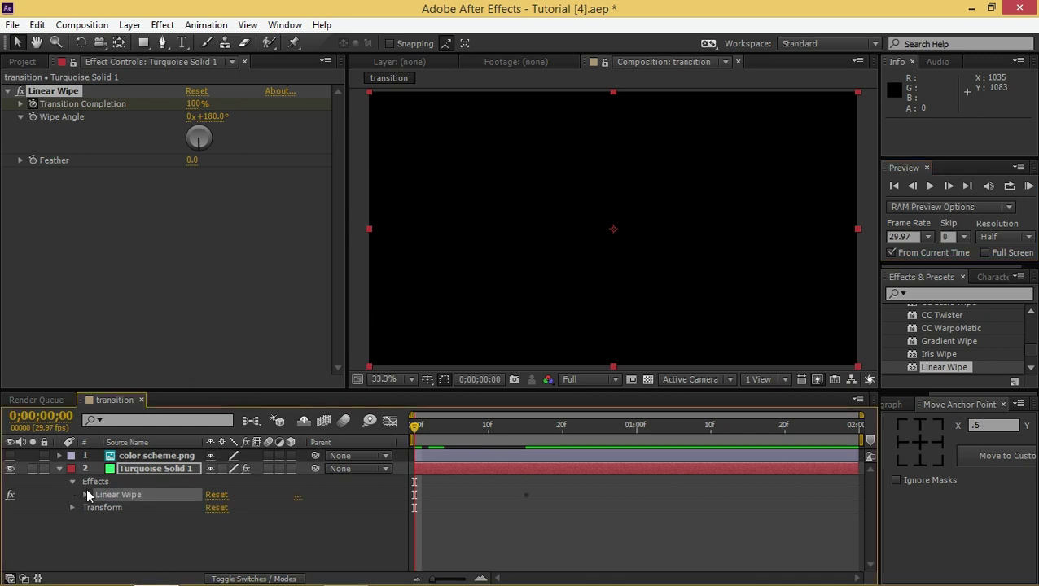
pyautogui.click(85, 494)
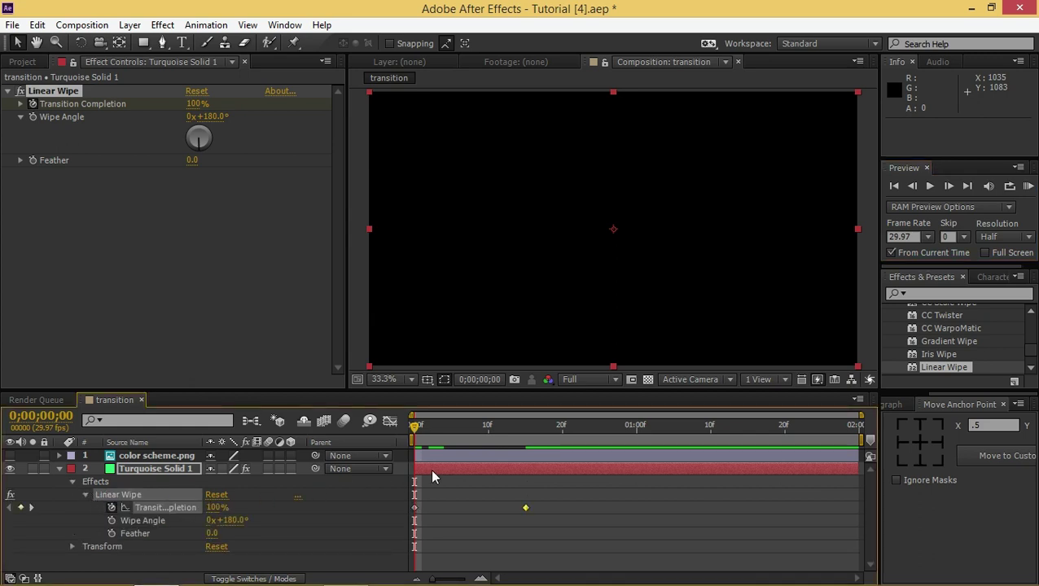
pyautogui.click(547, 515)
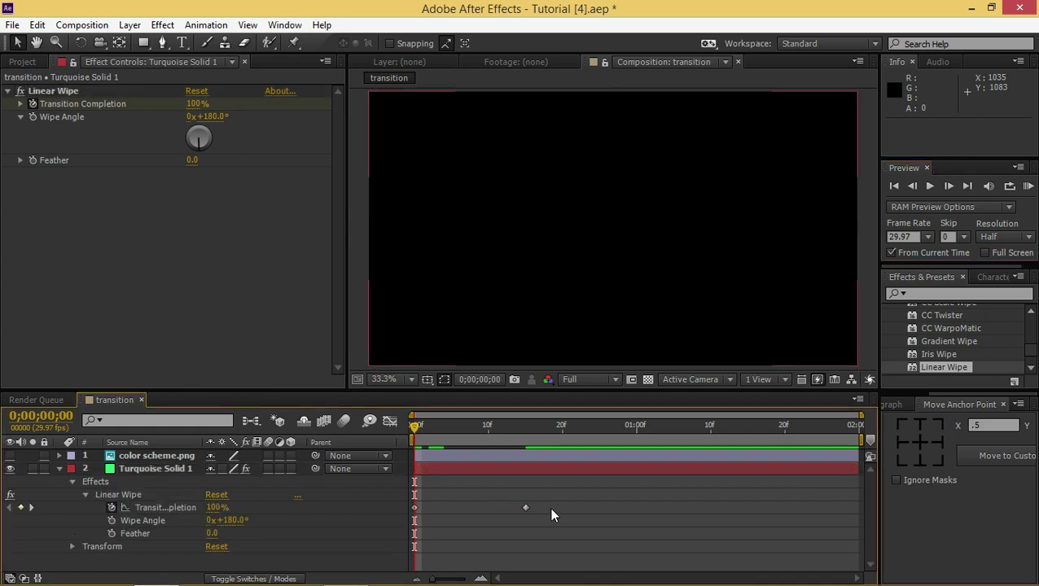
pyautogui.moveTo(570, 500); pyautogui.dragTo(408, 511)
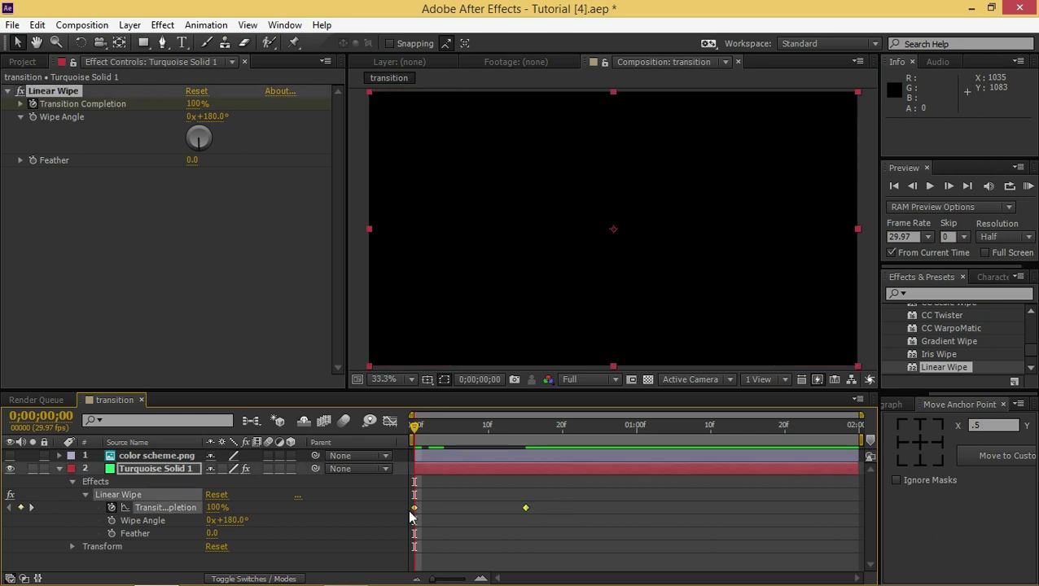
pyautogui.press('F9')
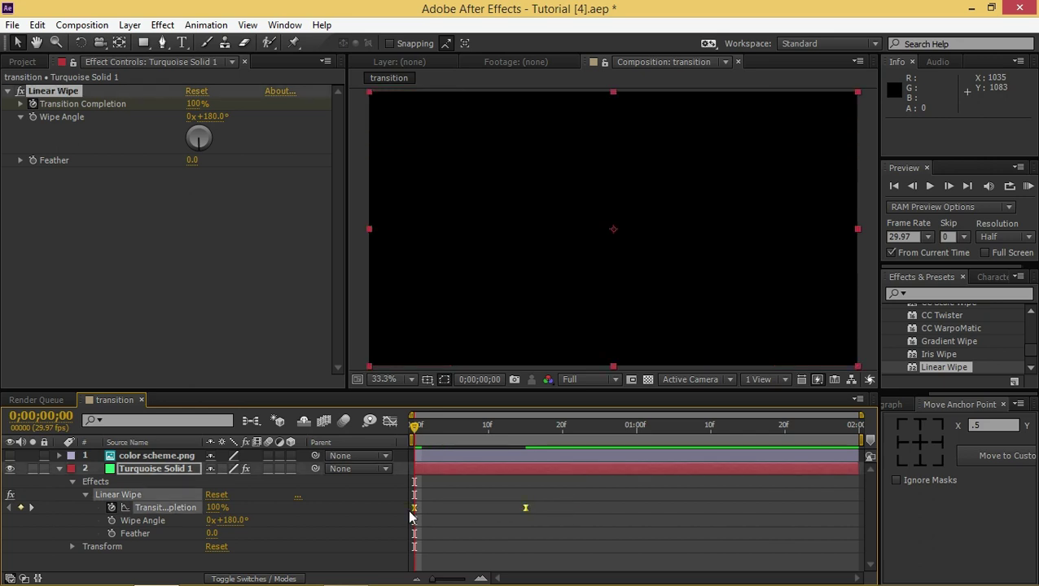
# - In the Graph Editor, drag influence handles so the wipe starts fastest and slows into the end keyframe
pyautogui.click(389, 423)
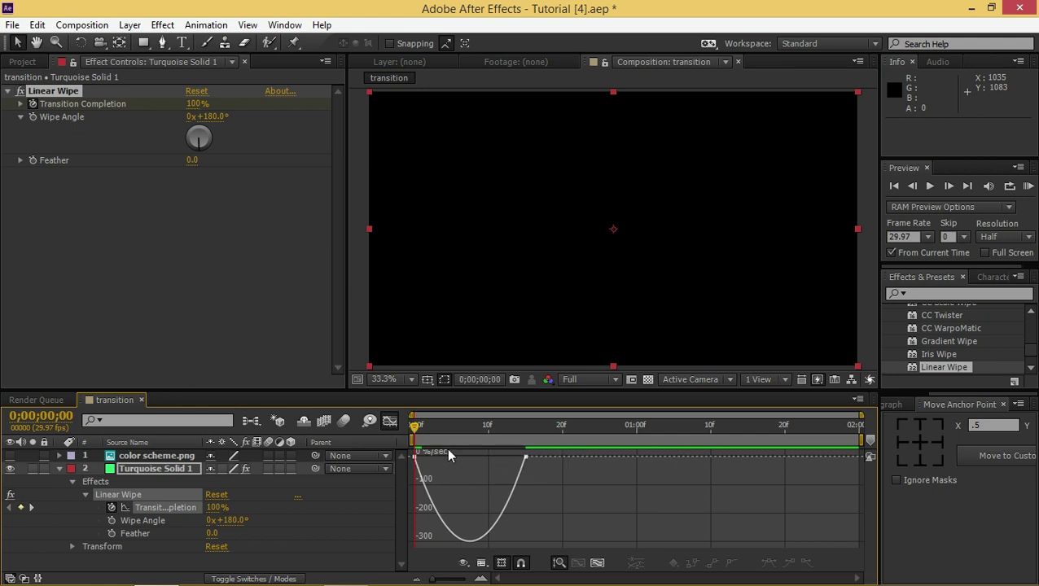
pyautogui.click(525, 459)
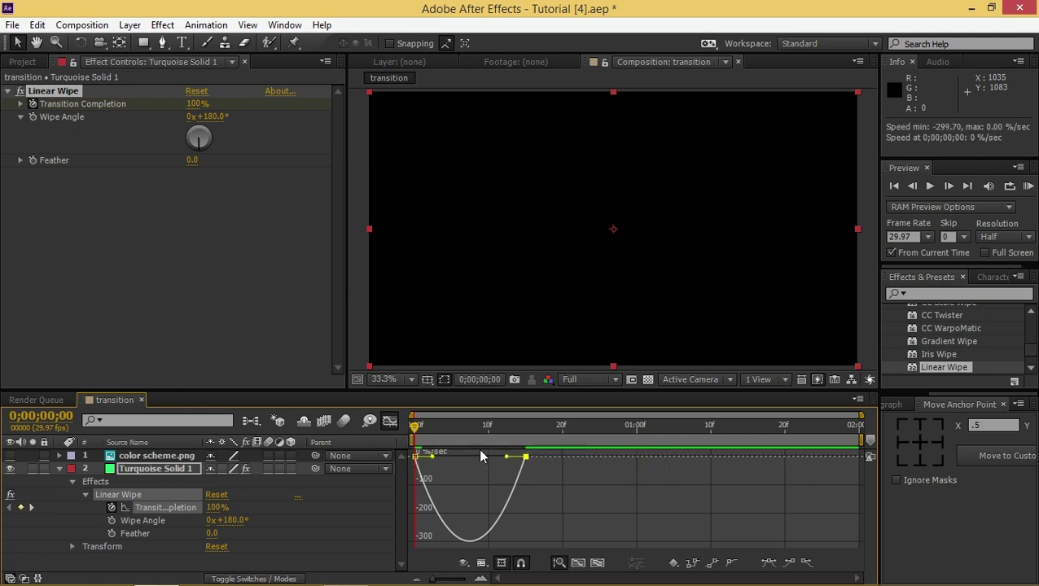
pyautogui.click(416, 458)
pyautogui.moveTo(434, 462); pyautogui.dragTo(417, 459)
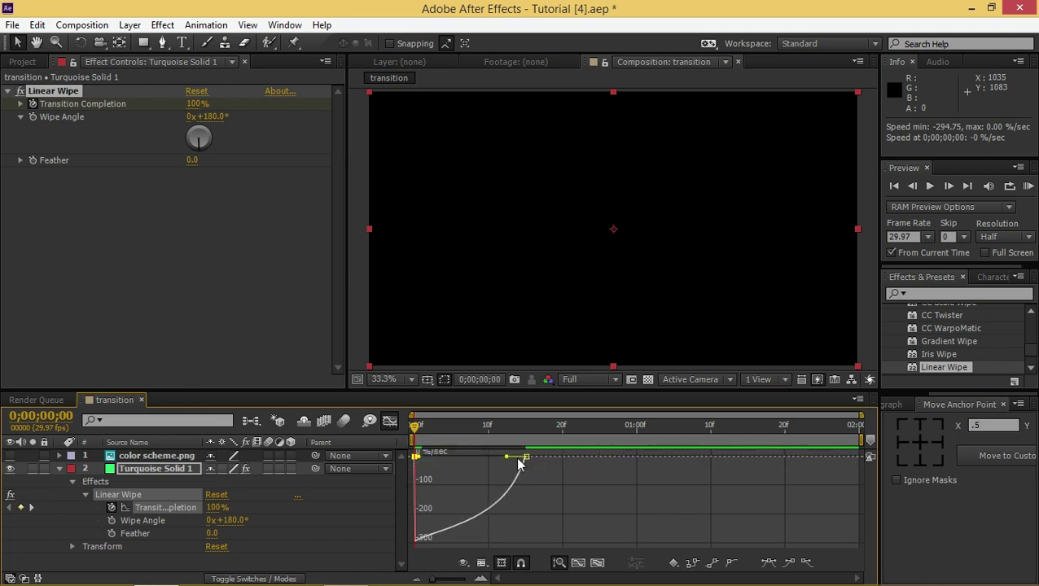
pyautogui.moveTo(525, 460)
pyautogui.moveTo(504, 459); pyautogui.dragTo(471, 460)
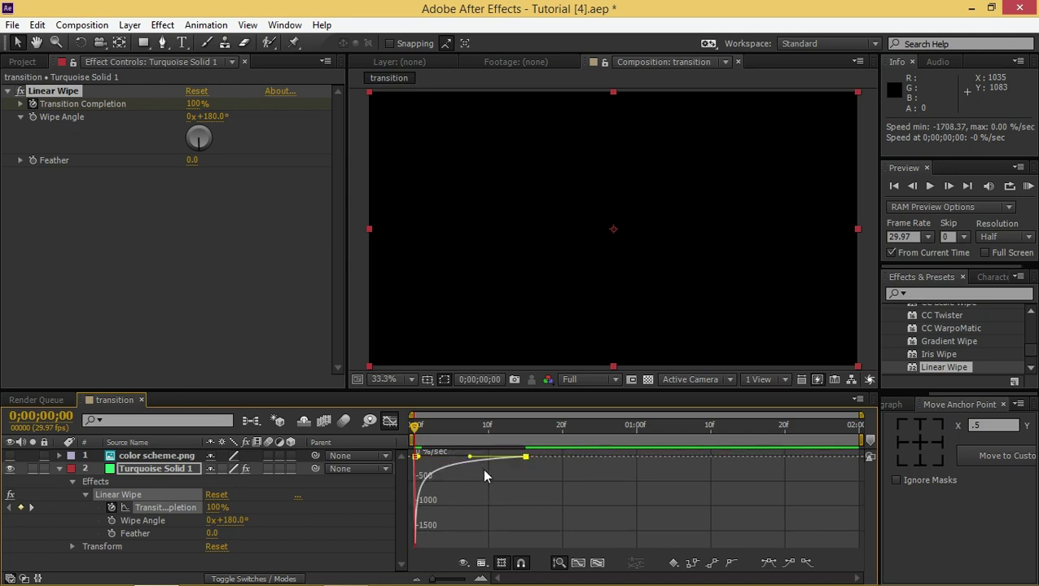
pyautogui.moveTo(520, 461)
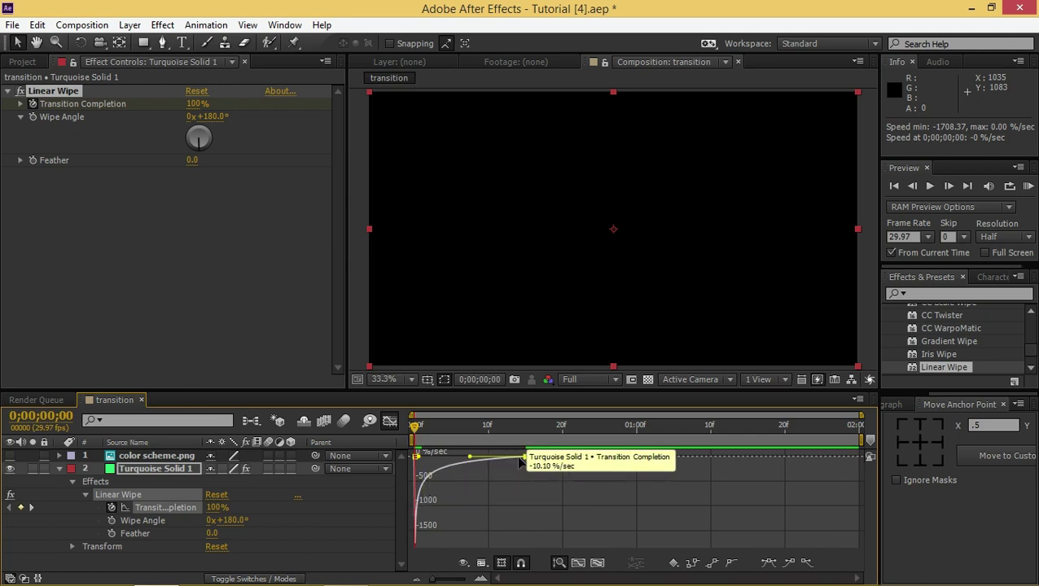
# - Preview the eased wipe, then return to layer bars and collapse Turquoise Solid 1
pyautogui.click(1027, 188)
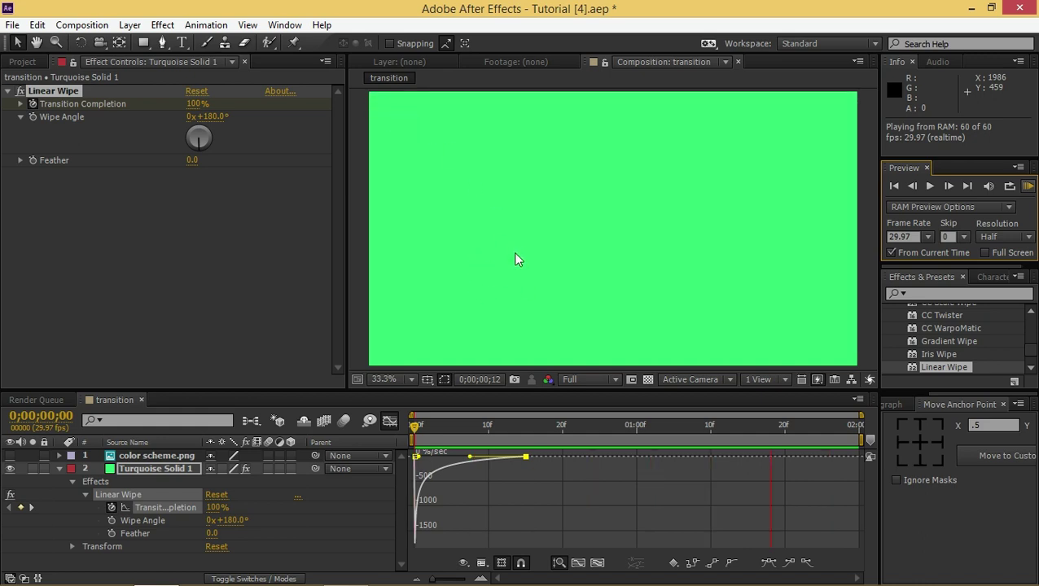
pyautogui.click(388, 424)
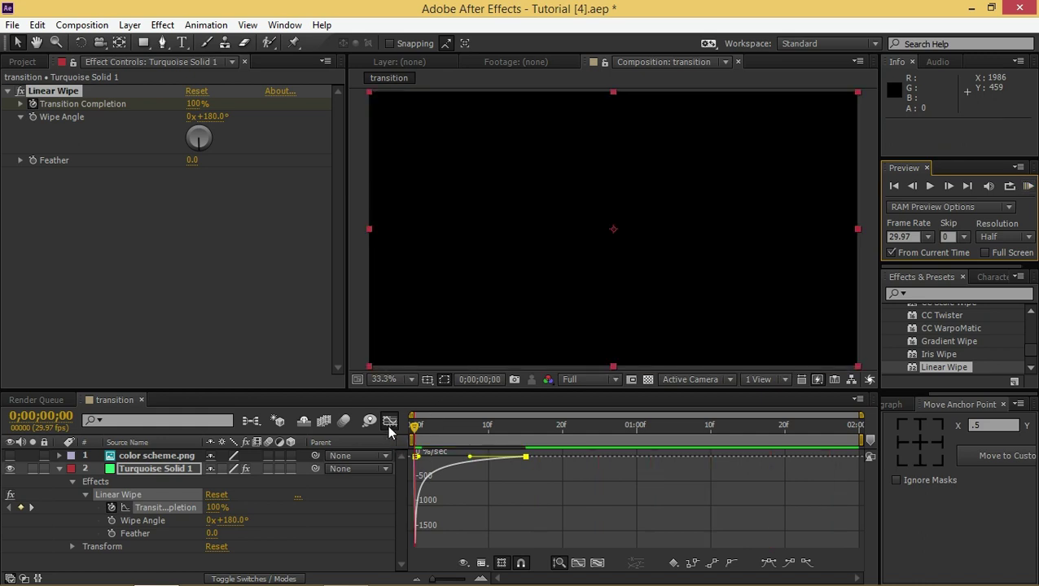
pyautogui.click(388, 422)
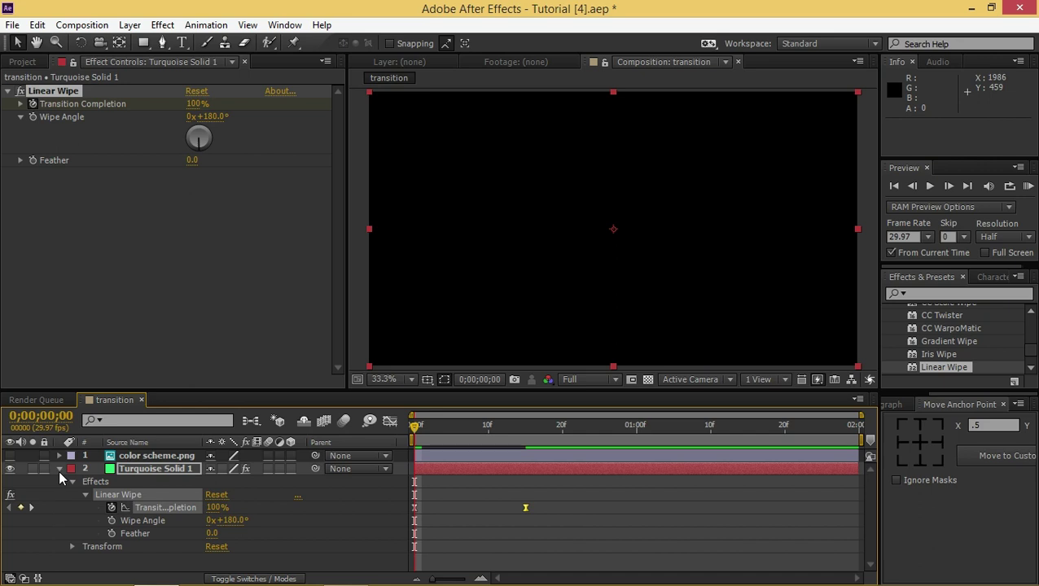
pyautogui.click(58, 470)
# - Duplicate Turquoise Solid 1 with Ctrl+D to make four wiping solid layers
pyautogui.click(145, 469)
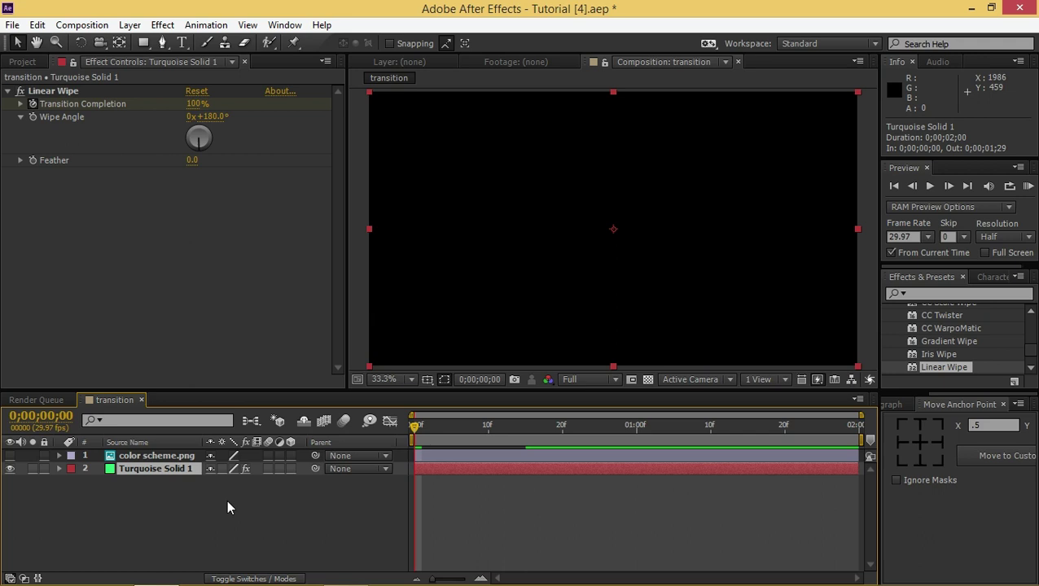
pyautogui.hotkey('ctrl', 'd')
pyautogui.hotkey('ctrl', 'd')
pyautogui.hotkey('ctrl', 'd')
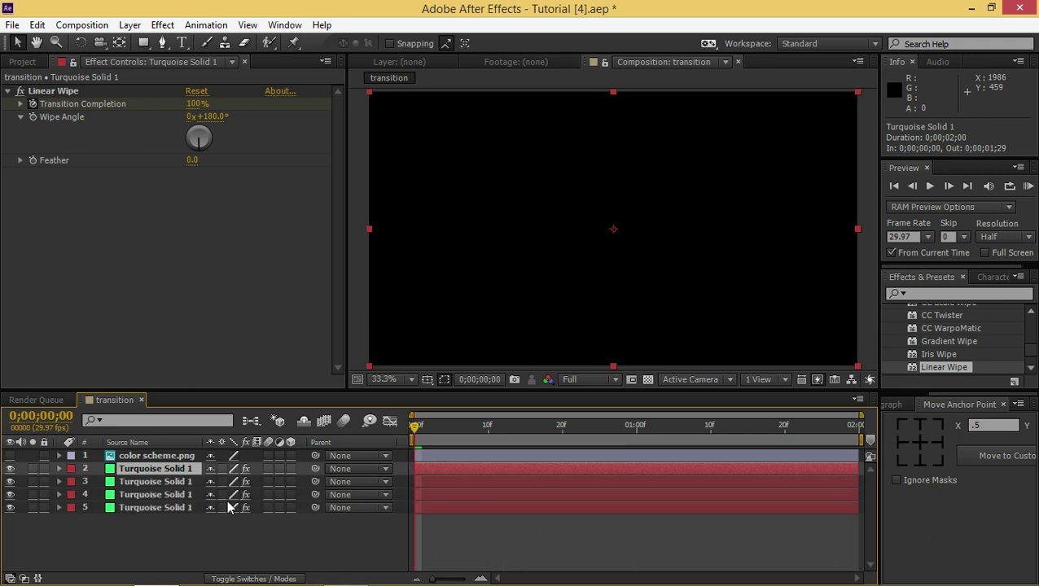
pyautogui.click(168, 495)
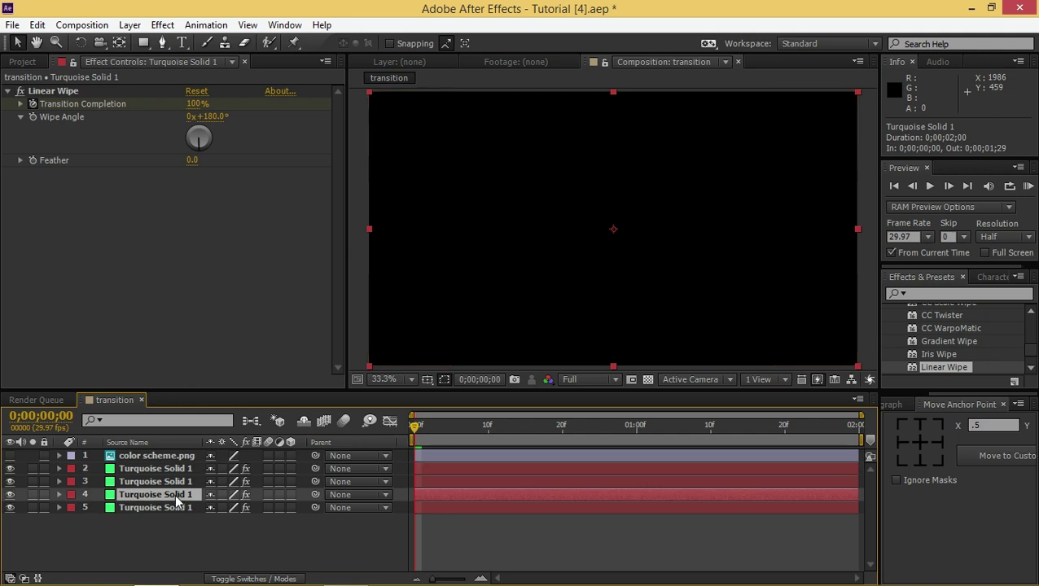
pyautogui.click(139, 459)
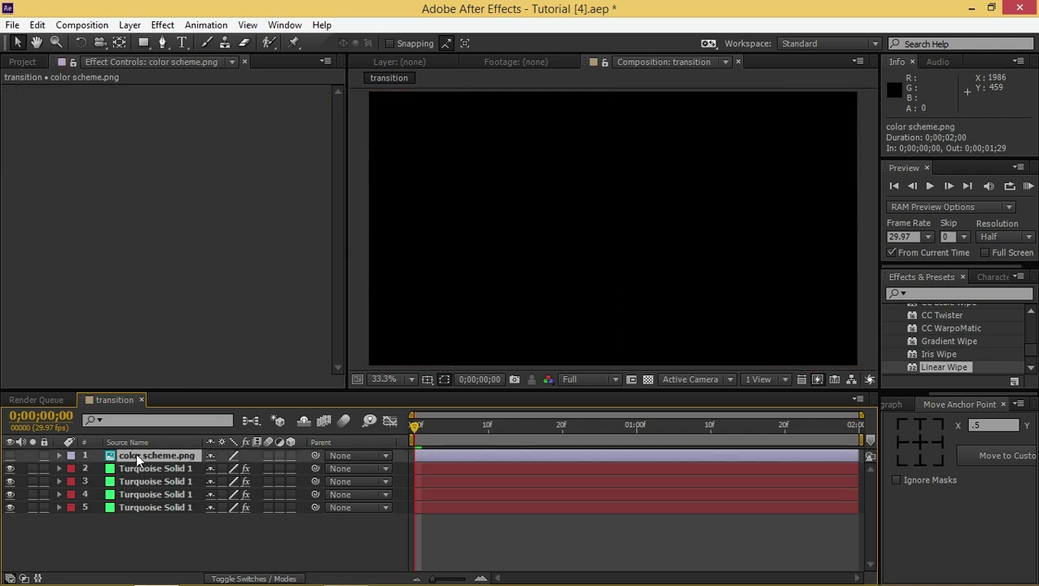
# - Show the colour scheme image and recolour layer 4's solid to the scheme's red
pyautogui.click(10, 456)
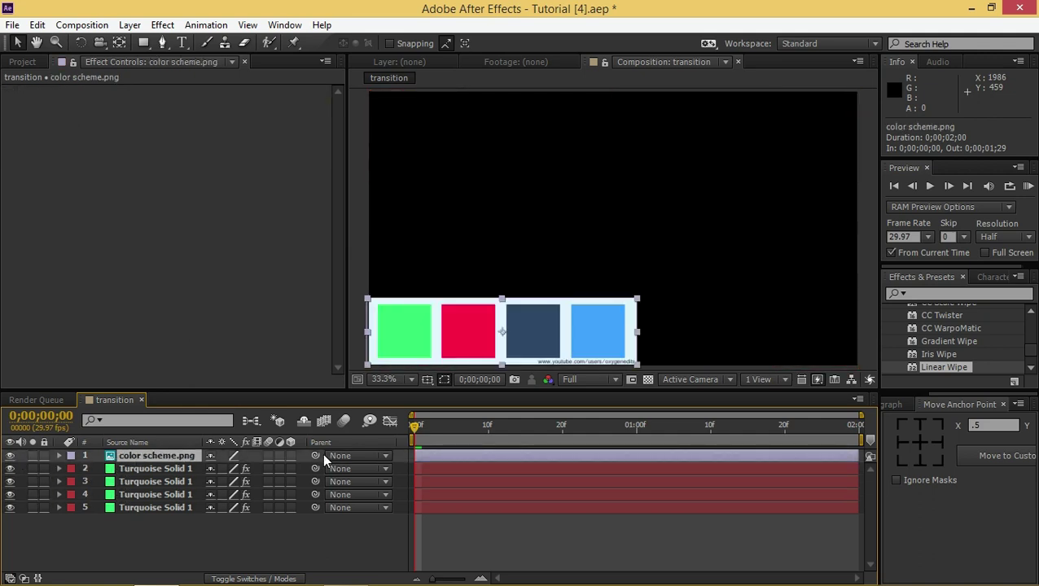
pyautogui.click(152, 493)
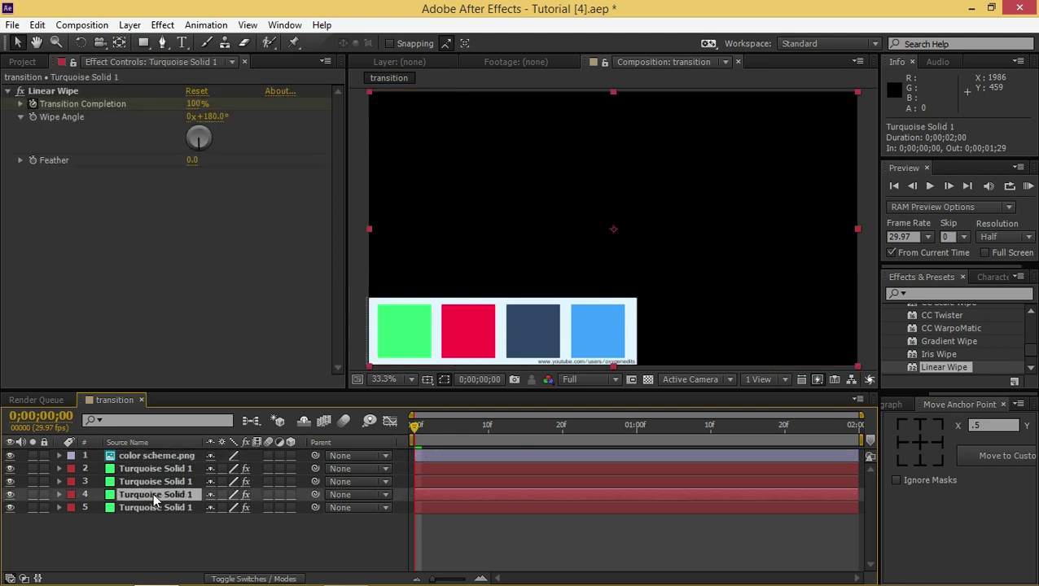
pyautogui.hotkey('ctrl', 'shift', 'y')
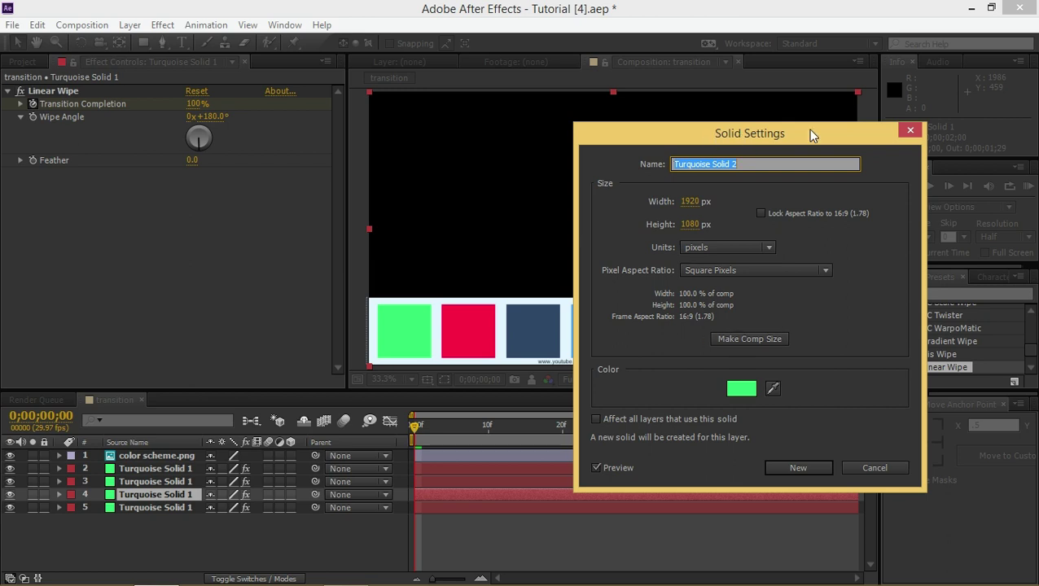
pyautogui.click(771, 389)
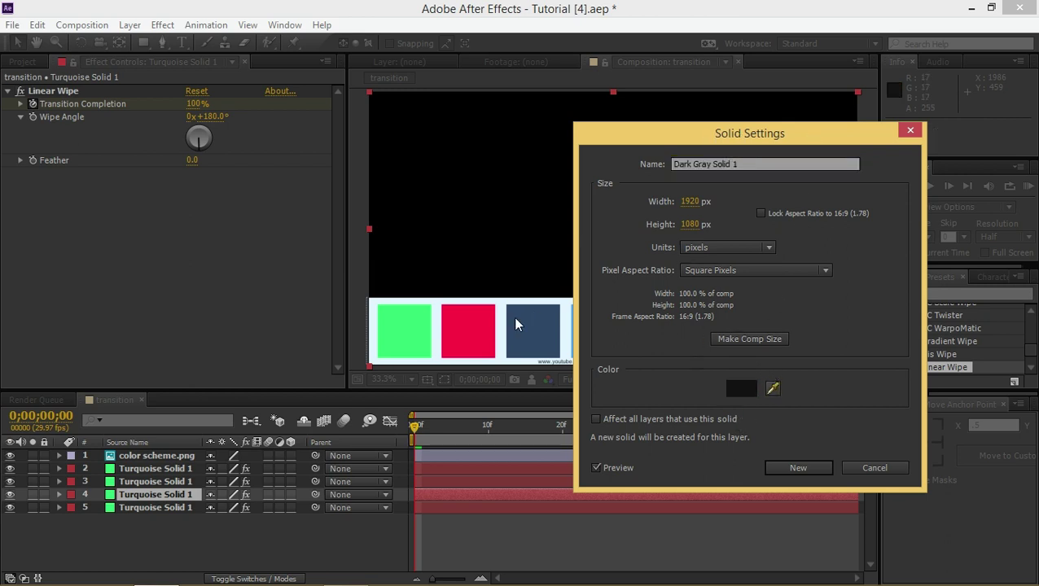
pyautogui.click(471, 334)
pyautogui.click(814, 470)
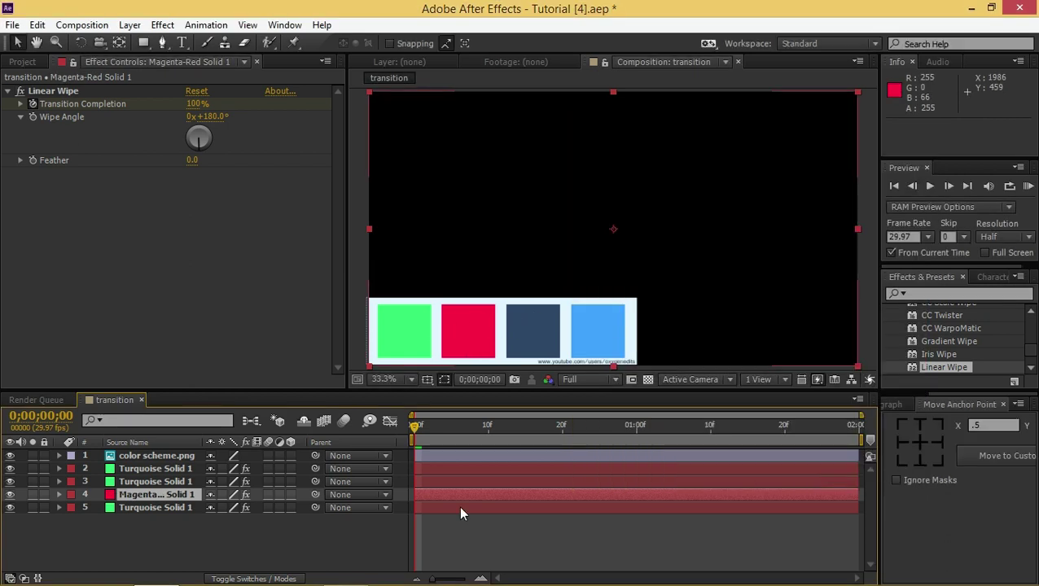
# - Recolour layer 3's solid to the colour scheme's navy square
pyautogui.click(148, 480)
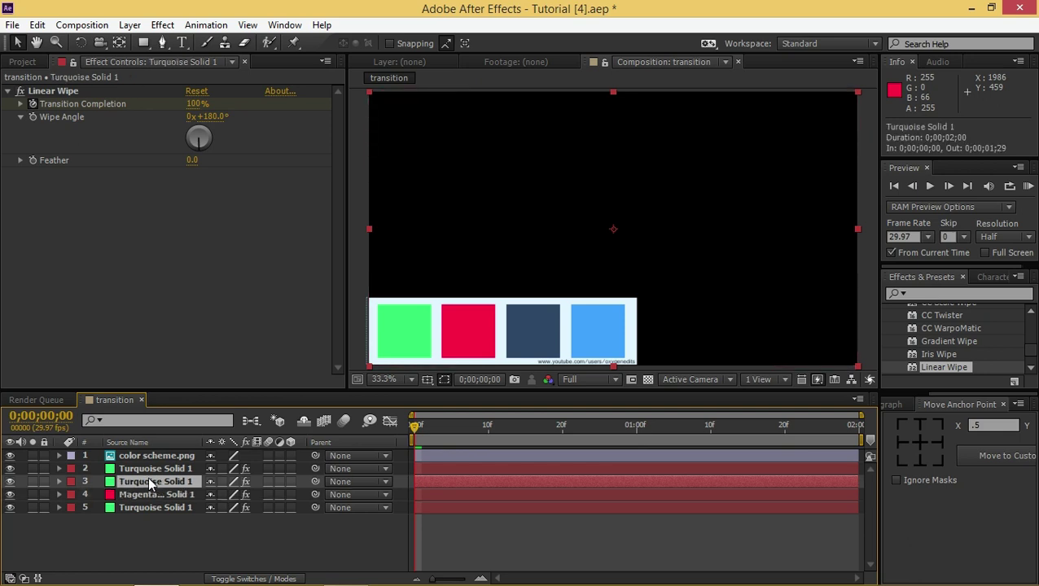
pyautogui.hotkey('ctrl', 'shift', 'y')
pyautogui.click(774, 387)
pyautogui.click(555, 340)
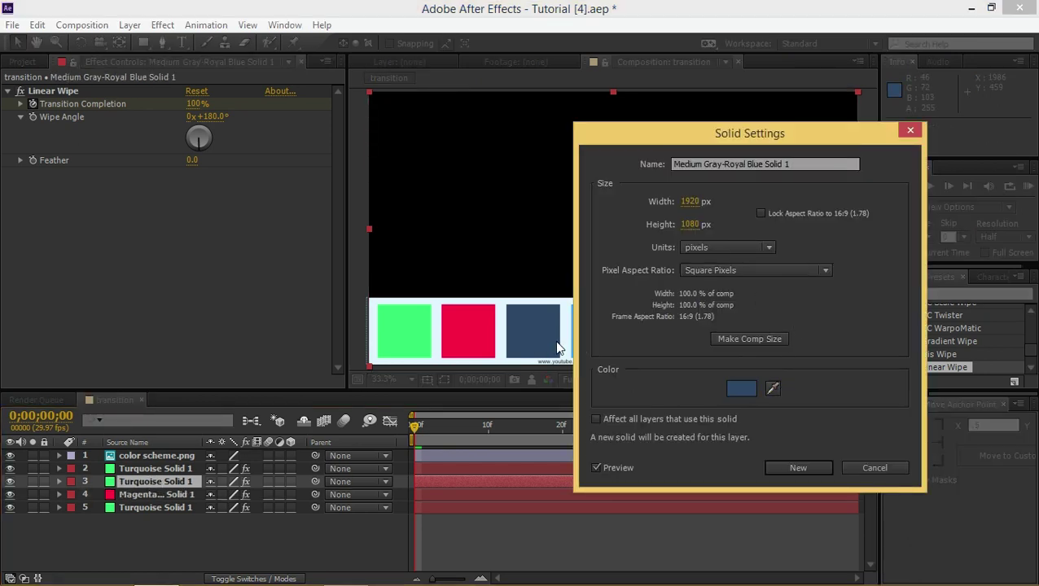
pyautogui.click(786, 464)
# - Recolour layer 2's solid to the scheme's light blue and scrub the wipe to check it
pyautogui.click(156, 470)
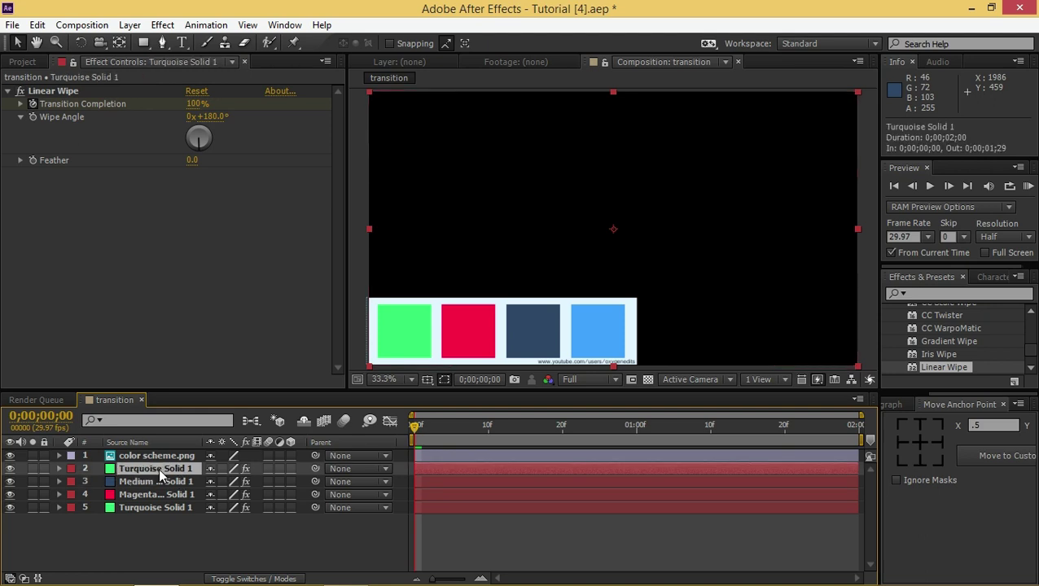
pyautogui.hotkey('ctrl', 'shift', 'y')
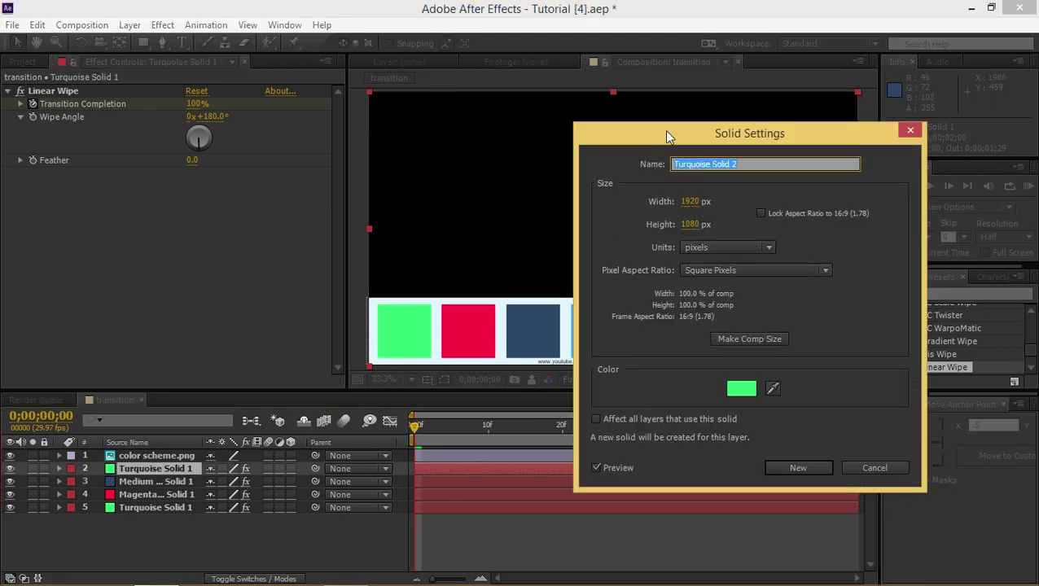
pyautogui.moveTo(667, 136); pyautogui.dragTo(747, 144)
pyautogui.click(854, 398)
pyautogui.click(622, 334)
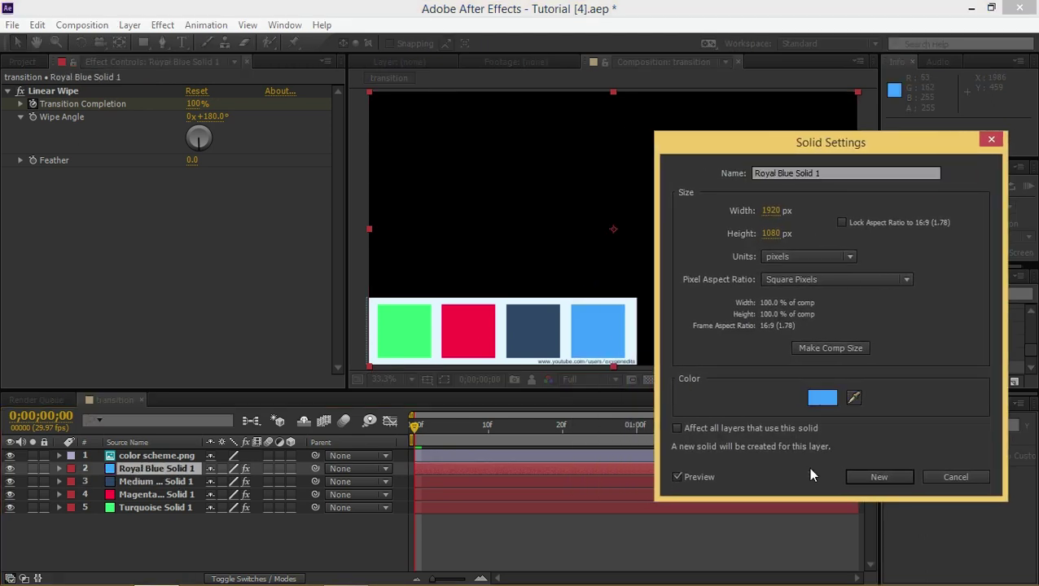
pyautogui.click(882, 482)
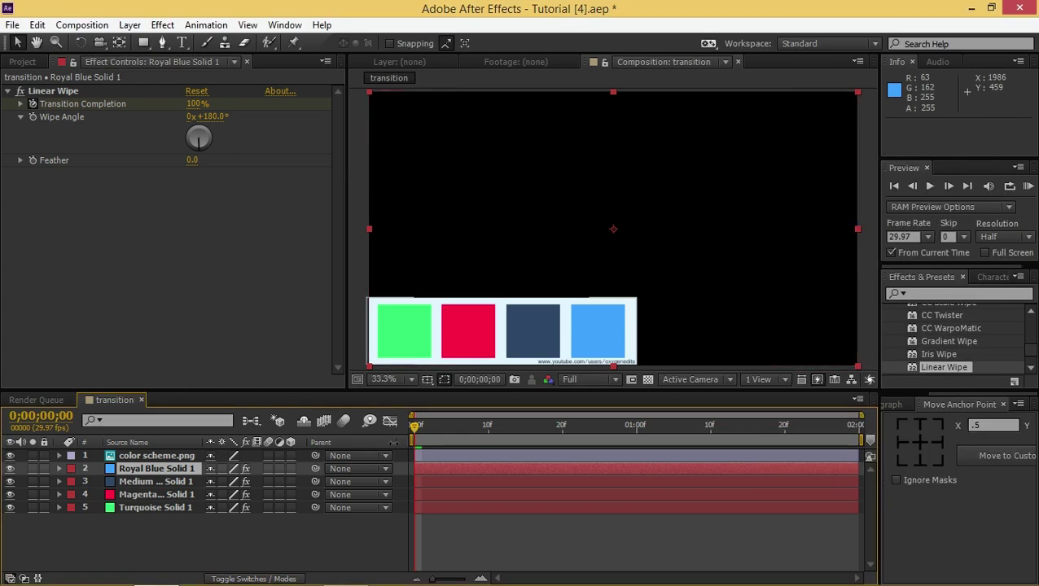
pyautogui.moveTo(439, 430); pyautogui.dragTo(526, 426)
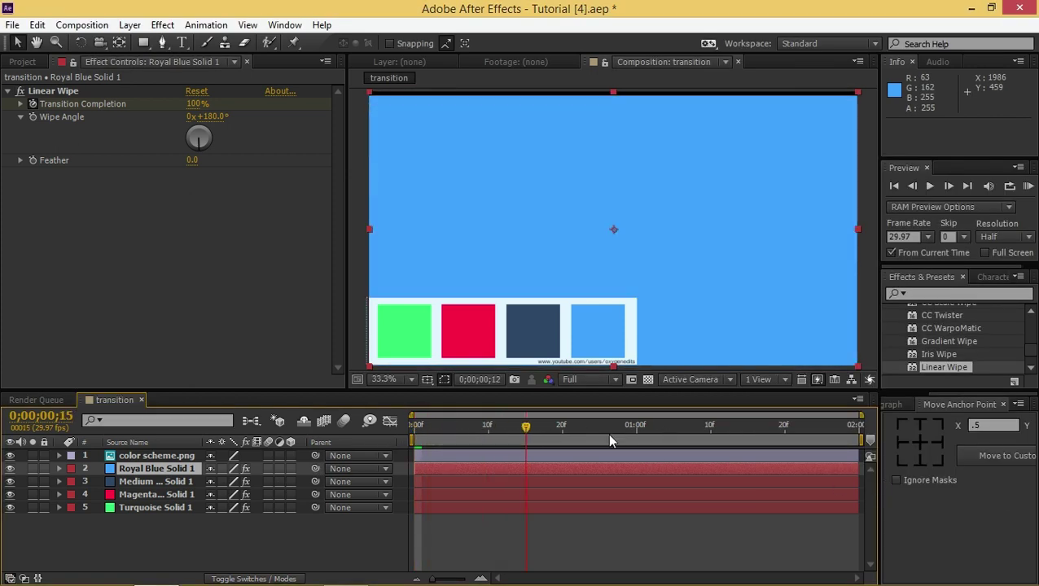
pyautogui.press('Home')
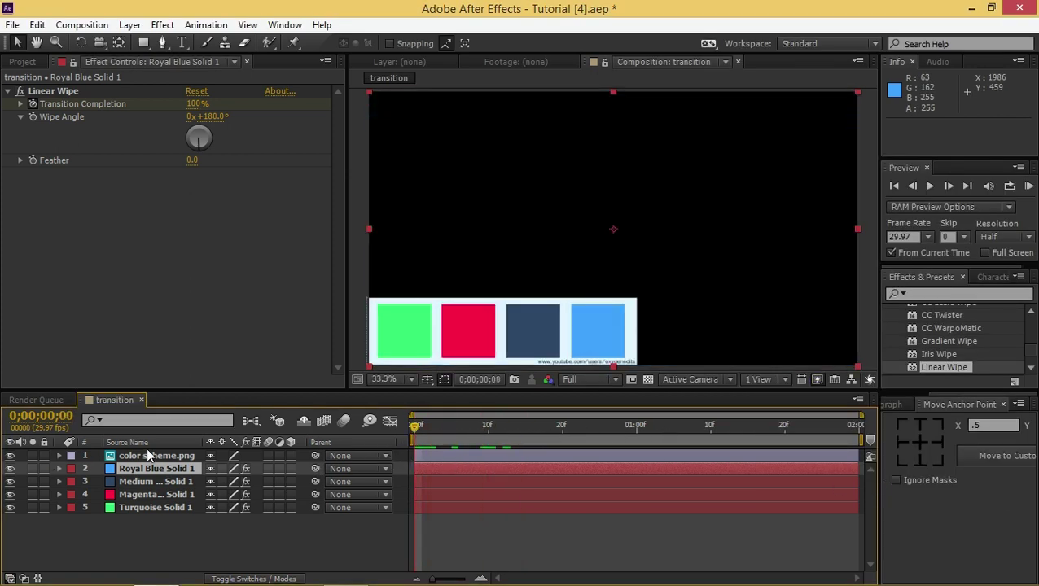
pyautogui.click(139, 458)
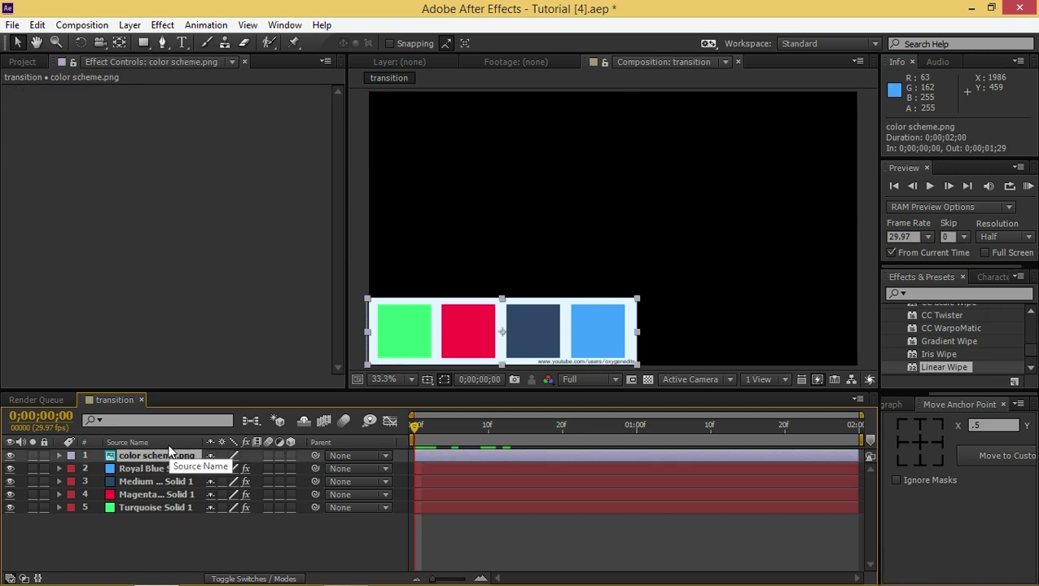
# - Delete the colour scheme image and offset the solids a few frames each into a staircase
pyautogui.press('Delete')
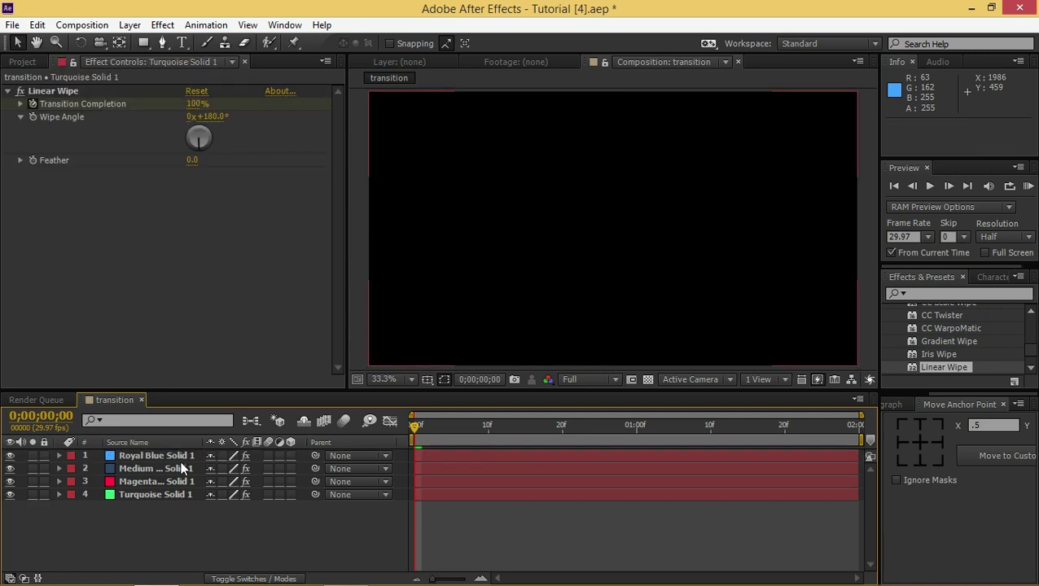
pyautogui.click(453, 476)
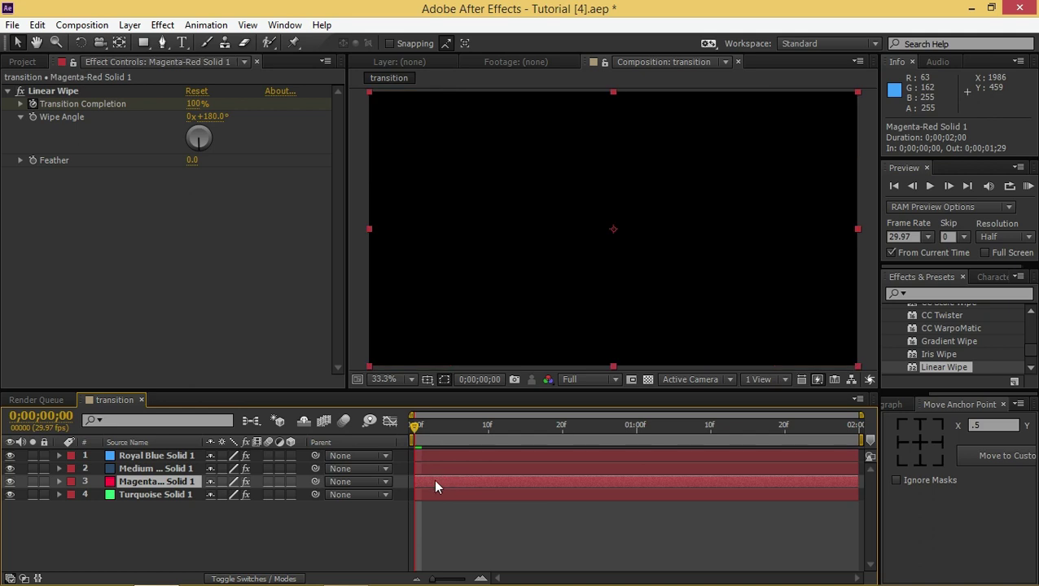
pyautogui.moveTo(440, 478); pyautogui.dragTo(465, 473)
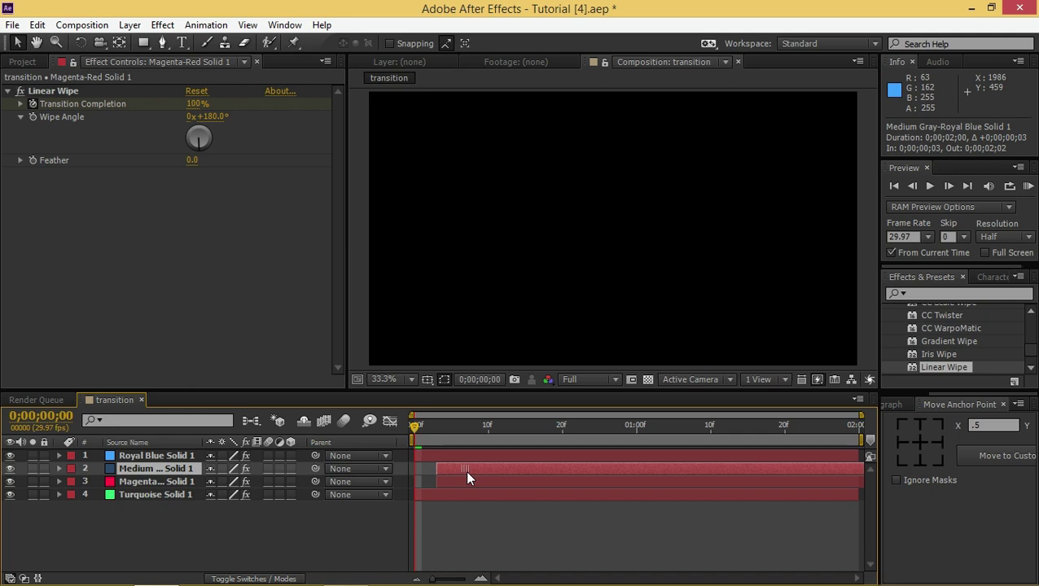
pyautogui.moveTo(480, 471); pyautogui.dragTo(529, 466)
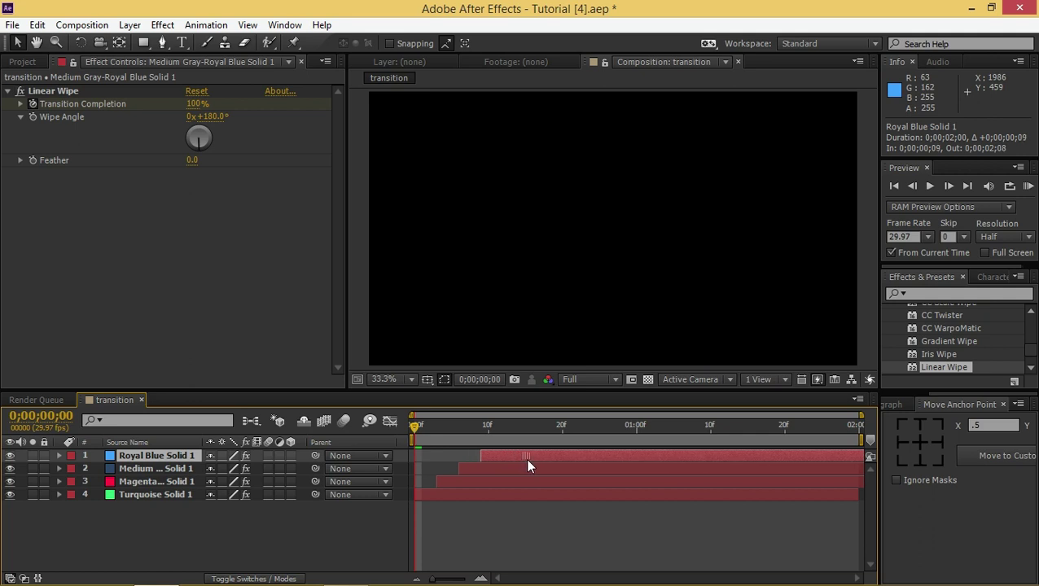
# - Preview and scrub the cascading colour wipe
pyautogui.click(1029, 187)
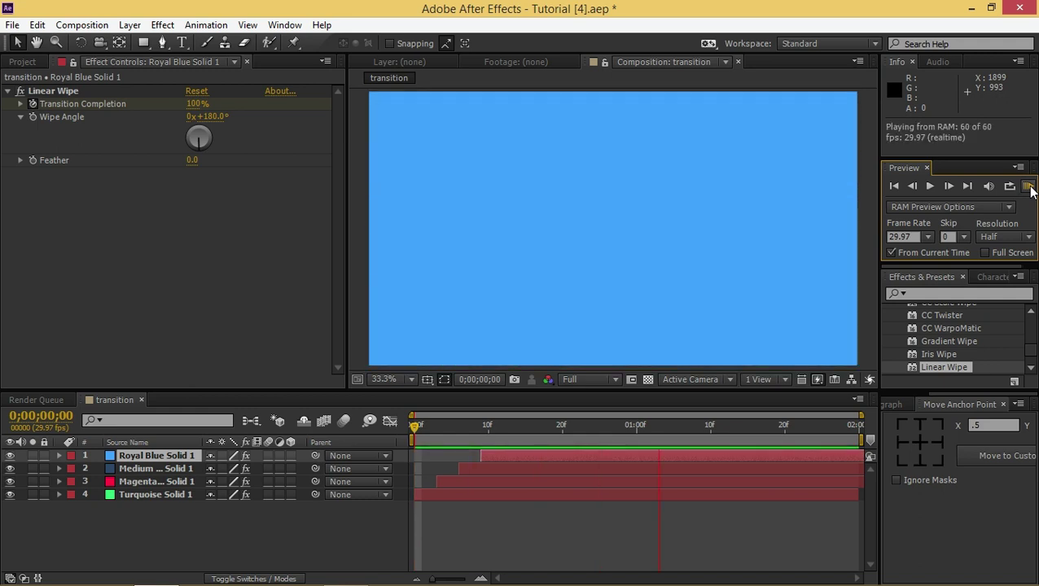
pyautogui.press('space')
pyautogui.moveTo(409, 426); pyautogui.dragTo(666, 430)
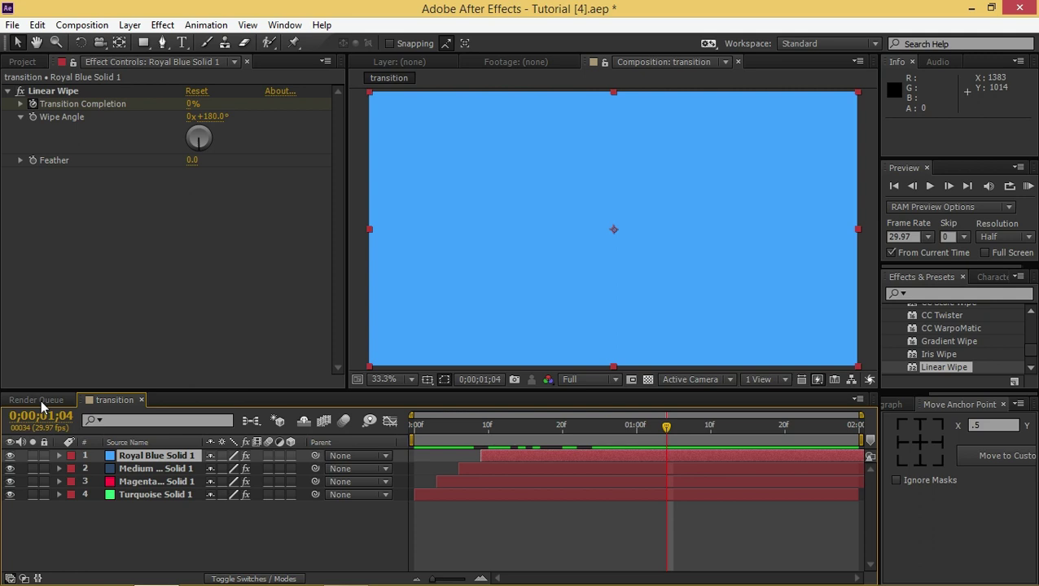
# - Create a new 4-second composition, Comp 1
pyautogui.click(29, 62)
pyautogui.click(81, 24)
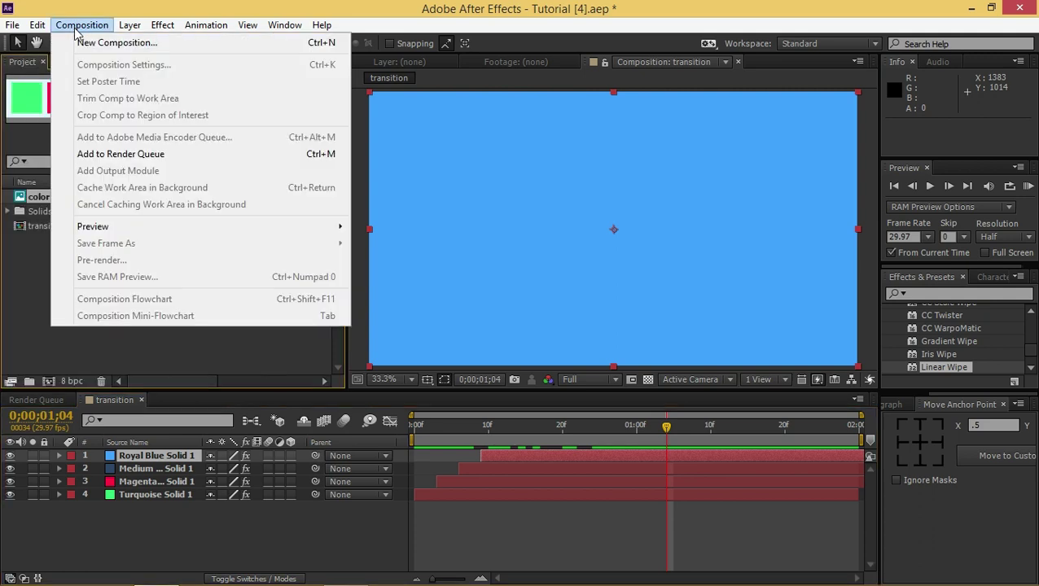
pyautogui.click(79, 39)
pyautogui.click(456, 378)
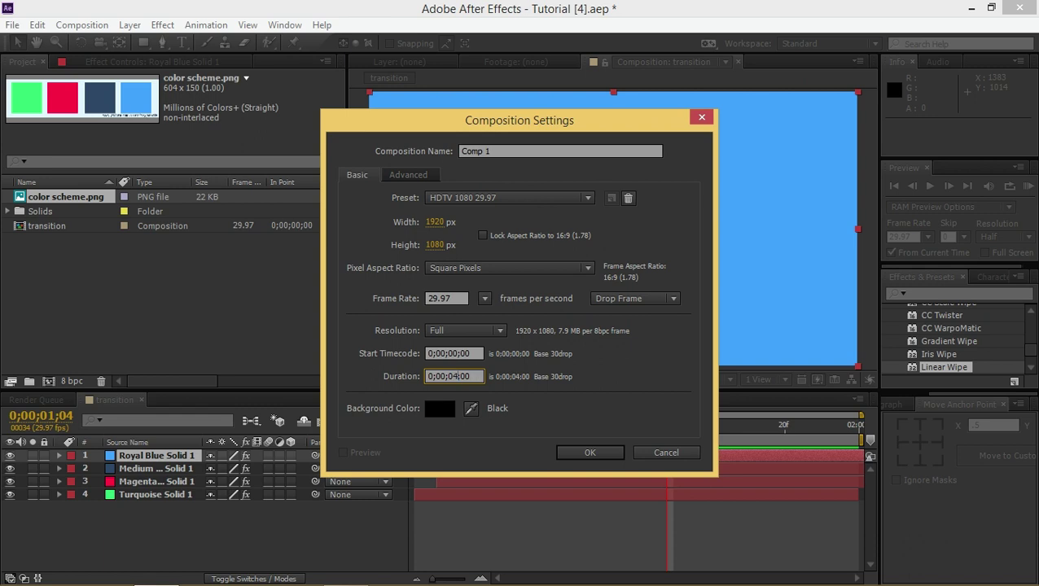
pyautogui.press('Return')
# - Place transition in Comp 1, duplicate it and move the copy to start near 2 seconds
pyautogui.moveTo(57, 239); pyautogui.dragTo(321, 494)
pyautogui.hotkey('ctrl', 'd')
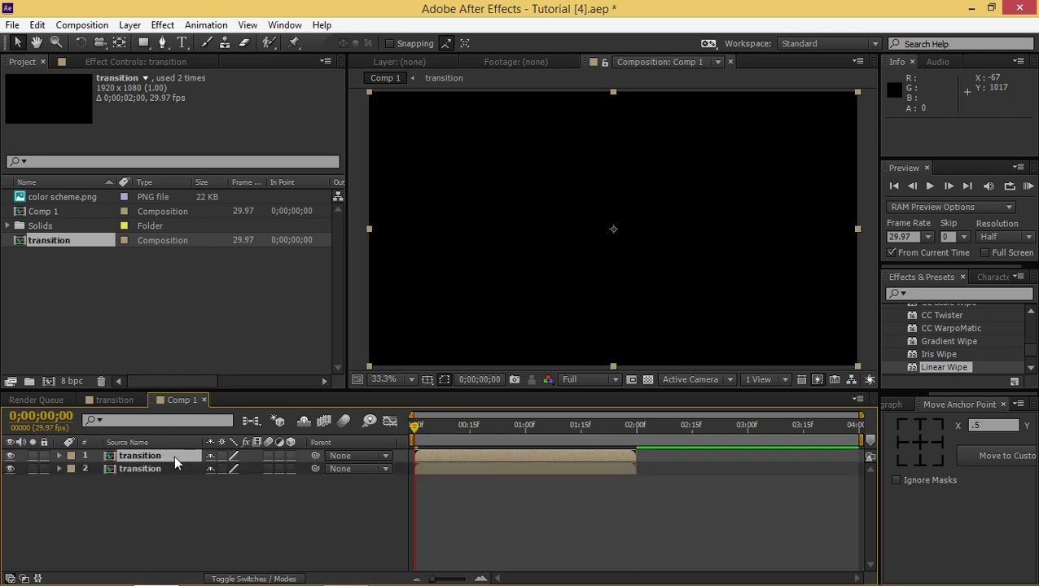
pyautogui.moveTo(420, 455); pyautogui.dragTo(642, 458)
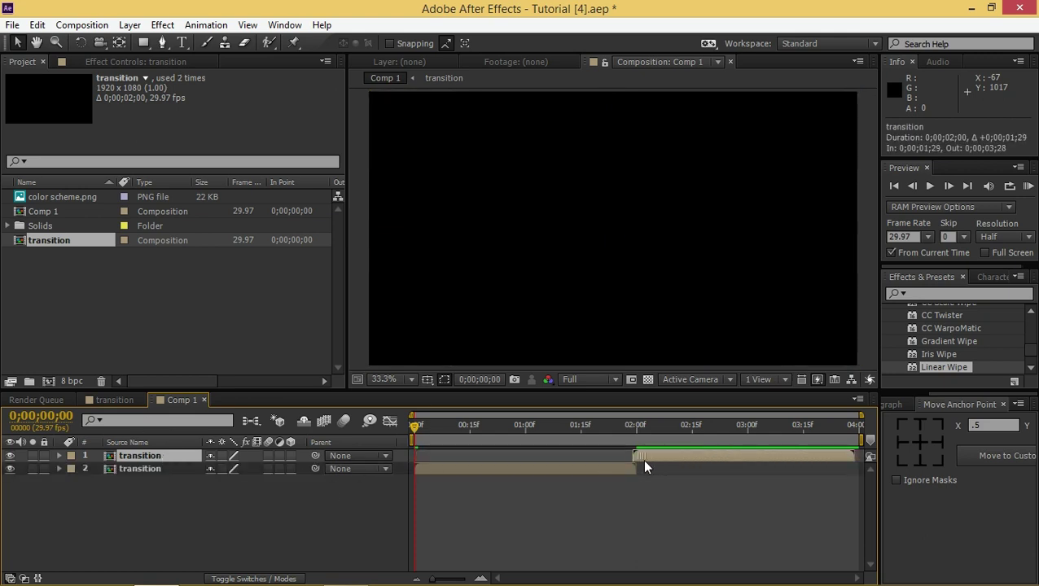
# - Time-reverse the later transition copy (layer 1) in Comp 1, then RAM Preview the comp
pyautogui.rightClick(654, 456)
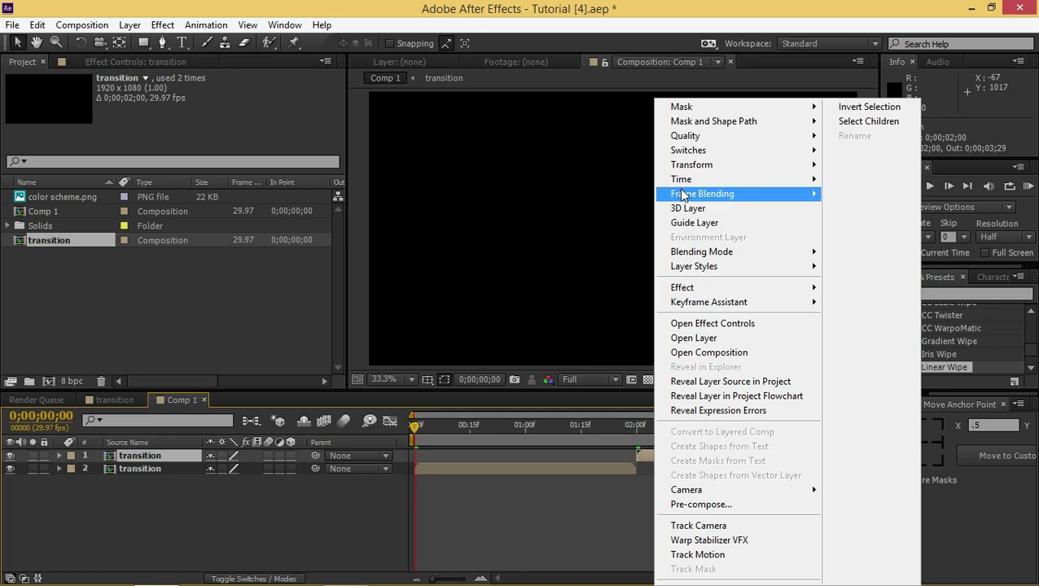
pyautogui.moveTo(692, 179)
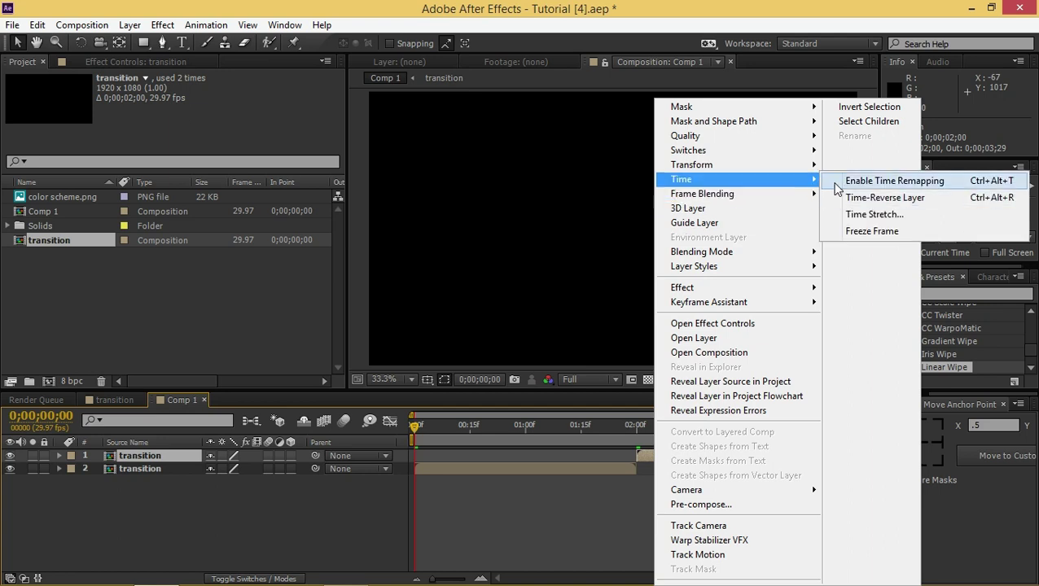
pyautogui.click(874, 198)
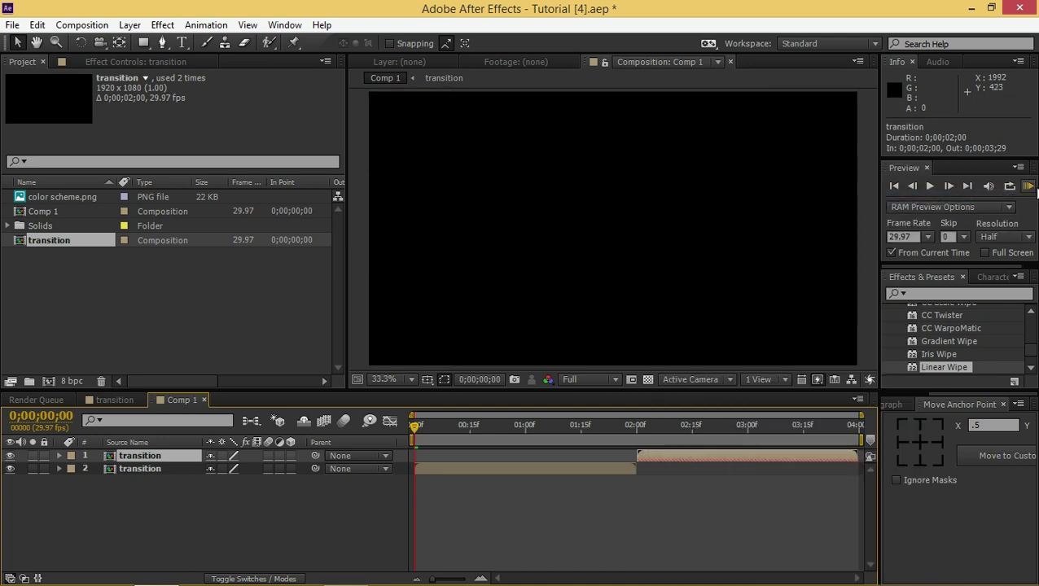
pyautogui.click(1029, 187)
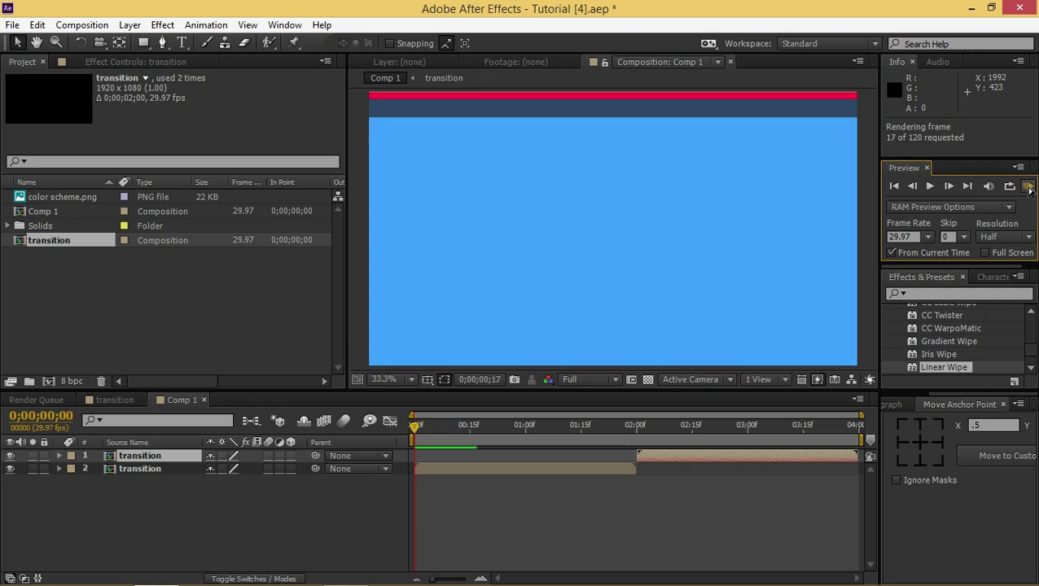